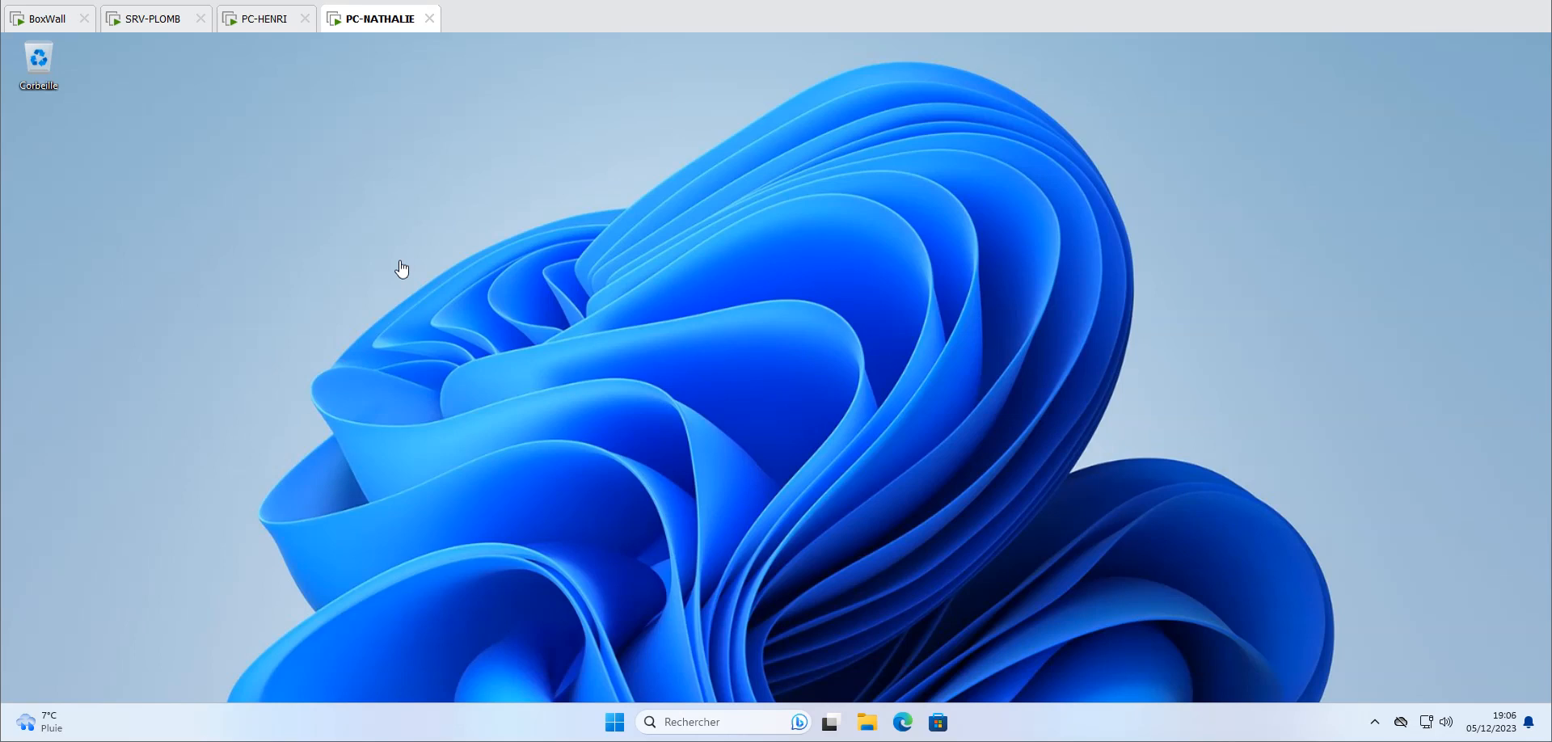
Check the LAN and WAN addresses on the BoxWall console, and open the network adapter connections on SRV-PLOMB
{"action": "left_click", "coordinate": [48, 24]}
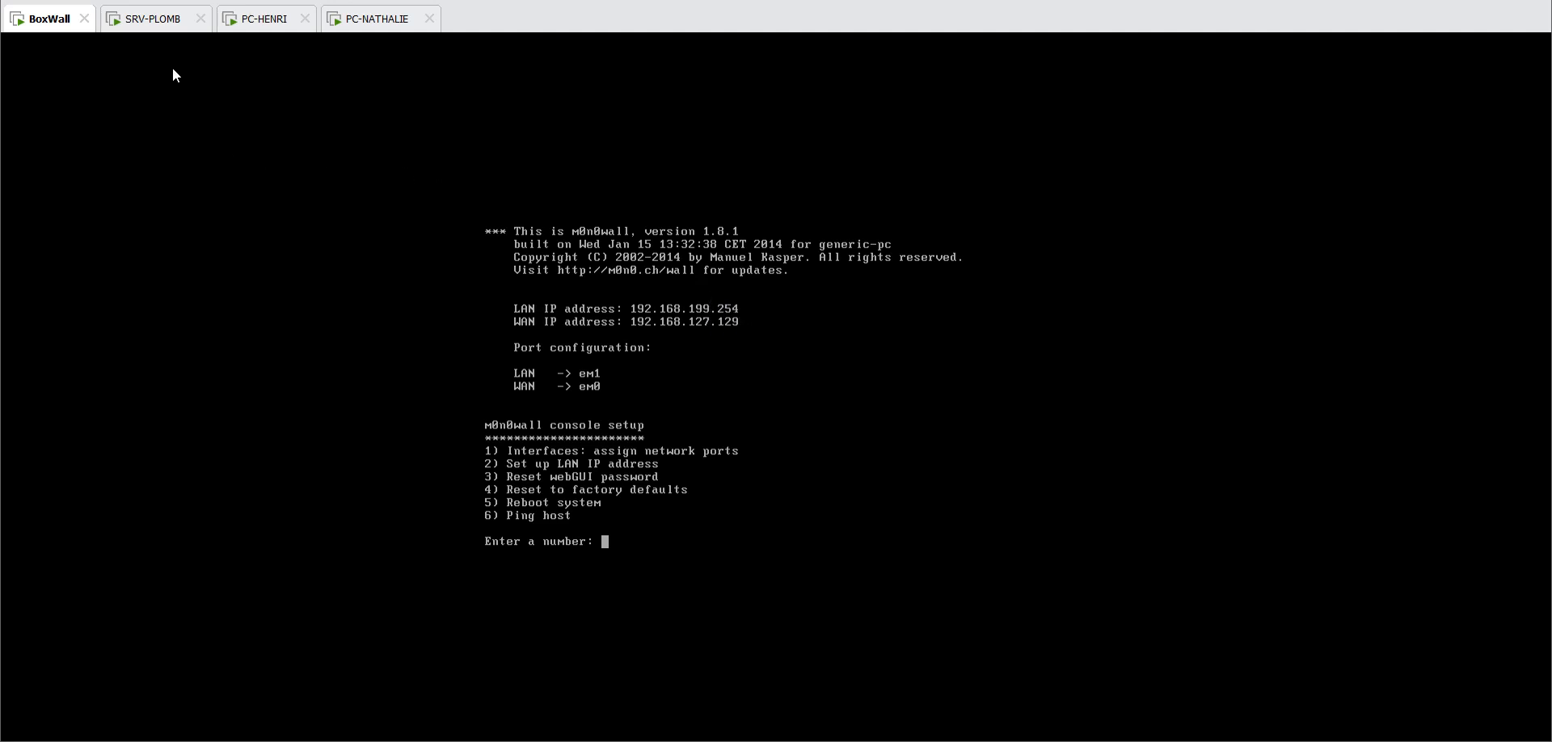
{"action": "left_click", "coordinate": [158, 24]}
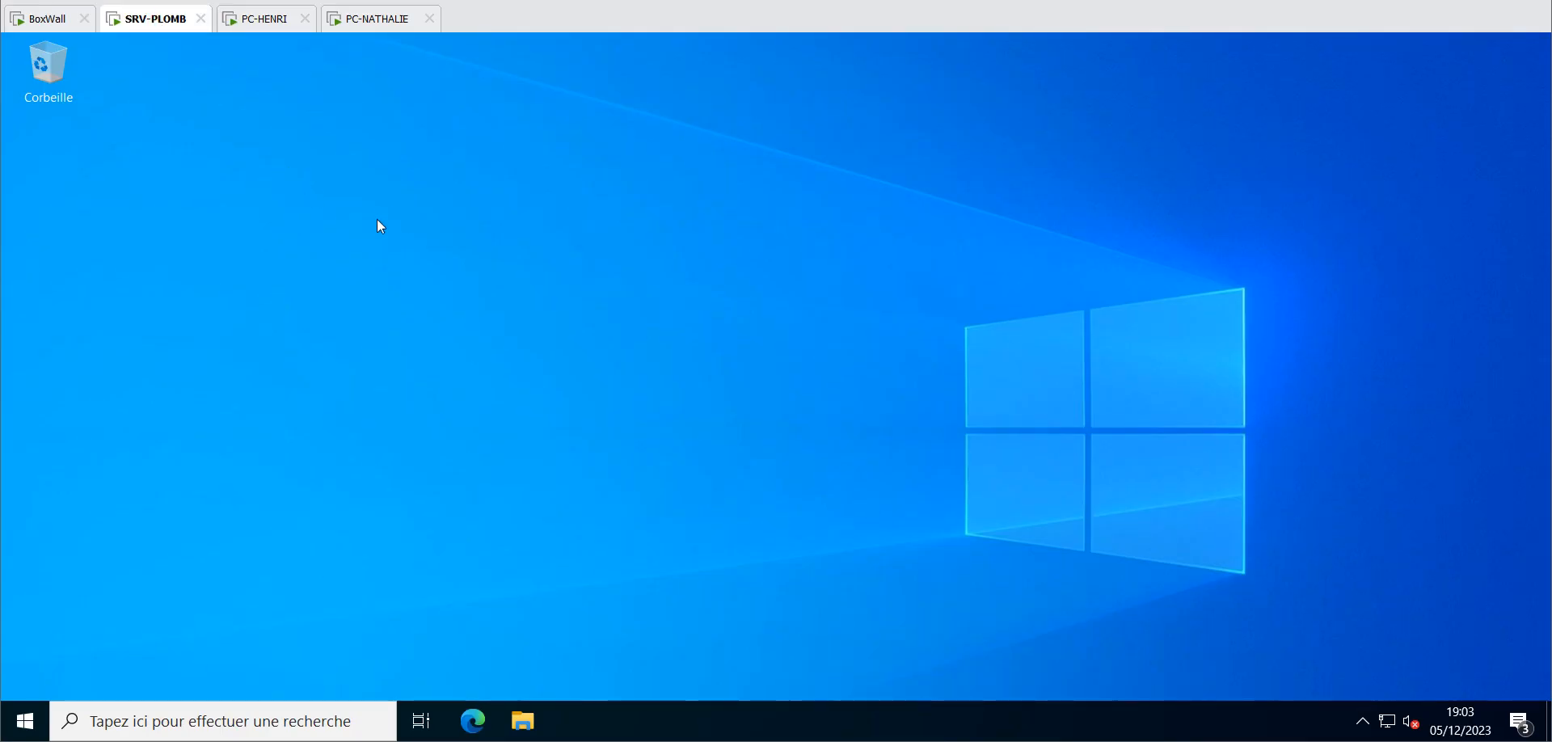
{"action": "right_click", "coordinate": [1385, 720]}
{"action": "left_click", "coordinate": [1380, 695]}
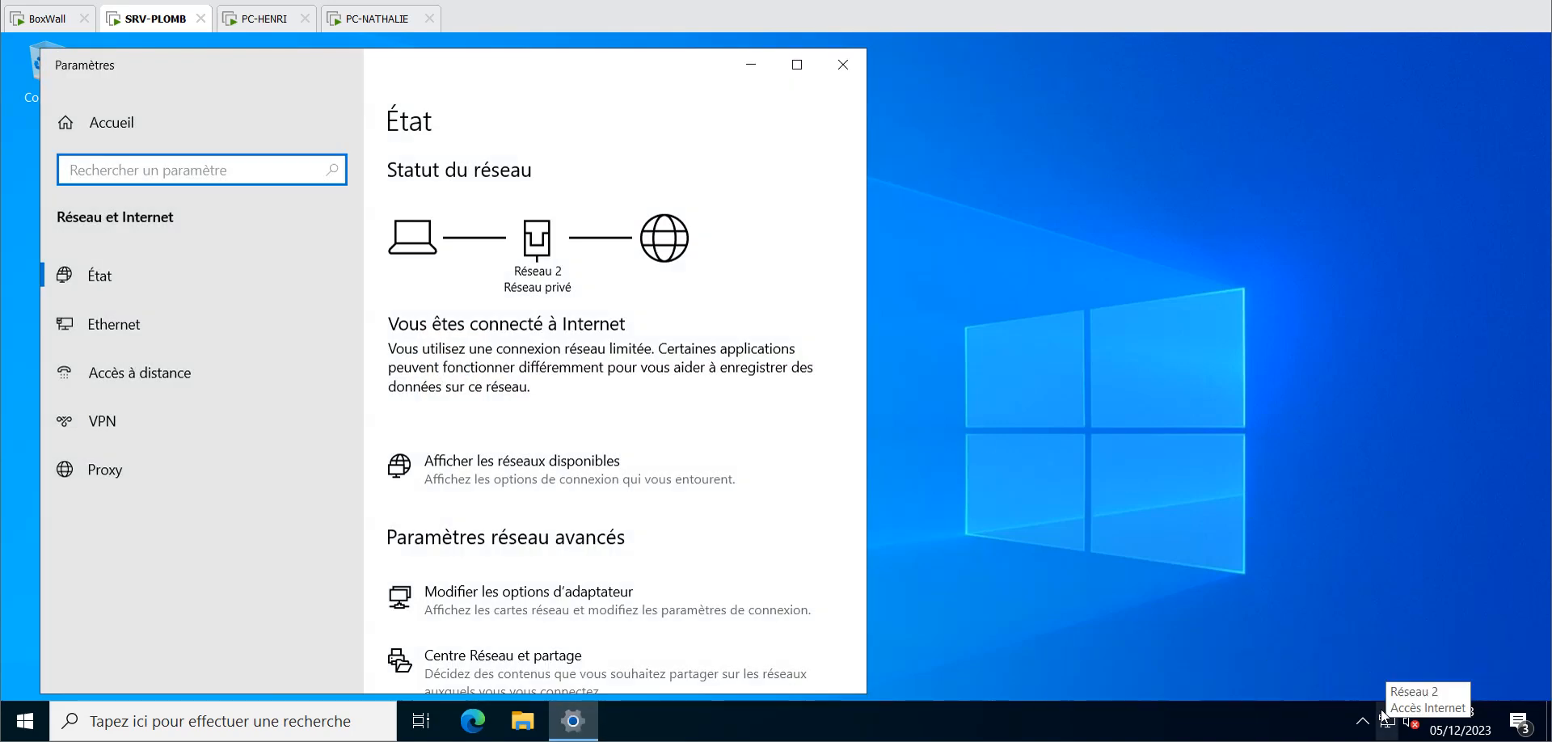
{"action": "right_click", "coordinate": [1383, 713]}
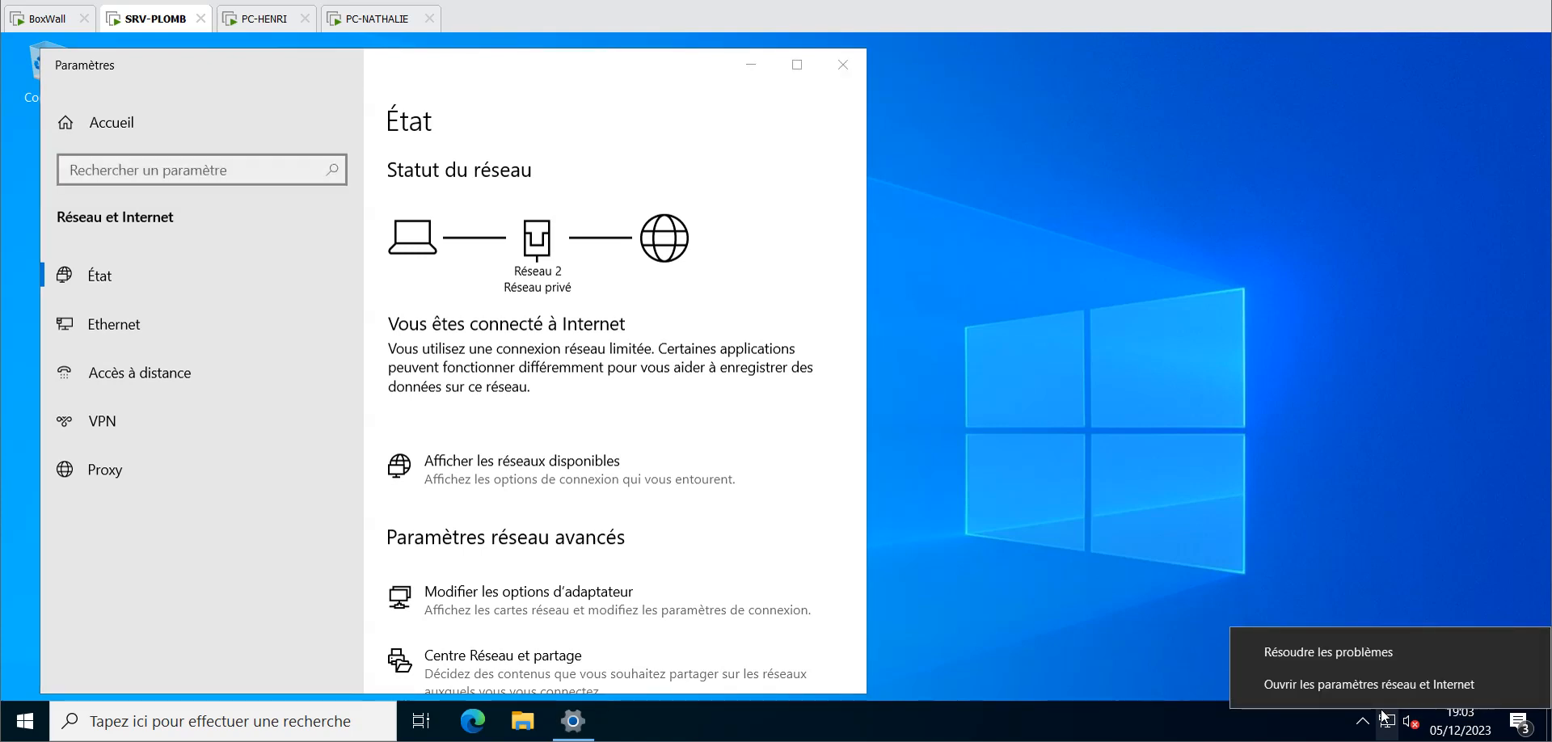
{"action": "left_click", "coordinate": [1312, 512]}
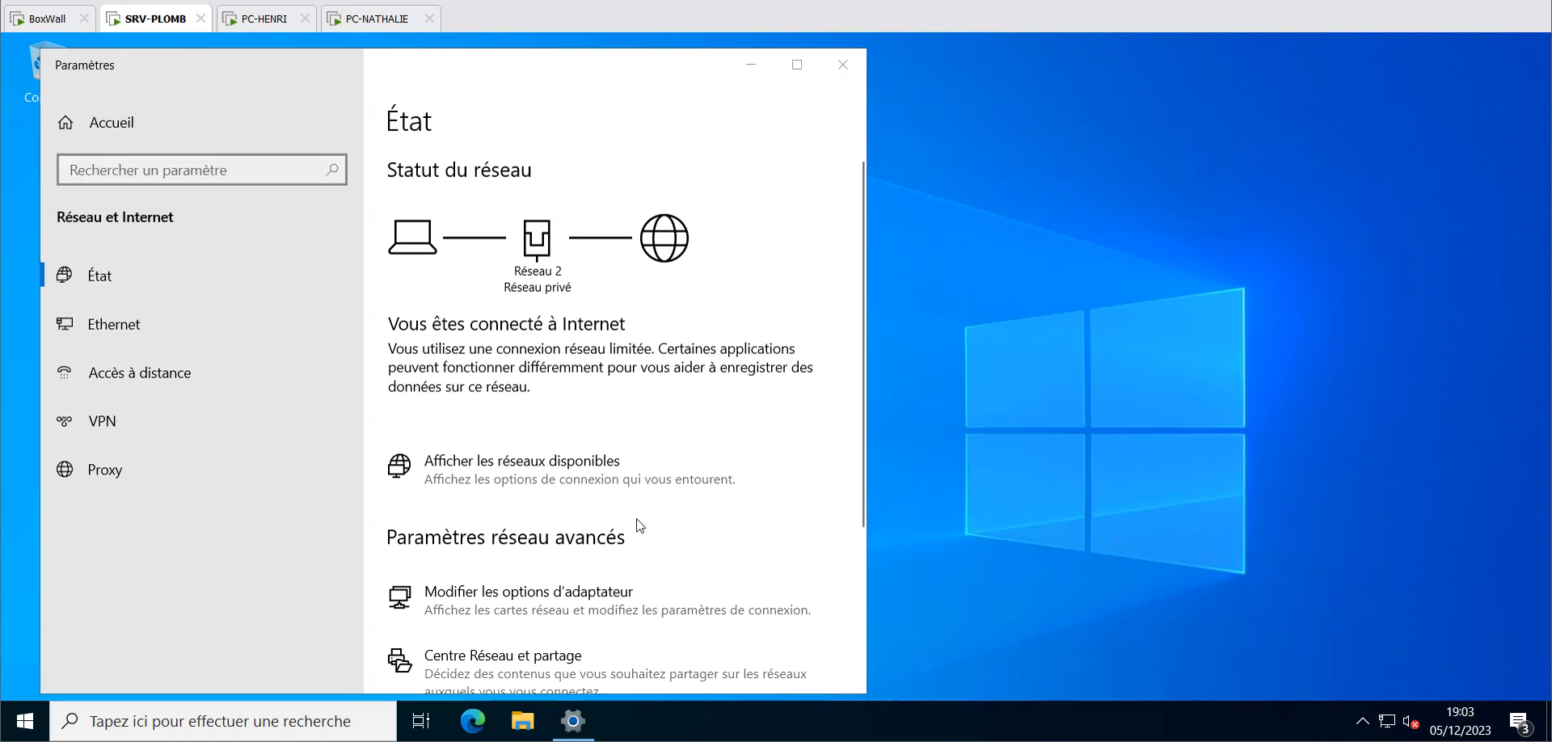
{"action": "left_click", "coordinate": [499, 600]}
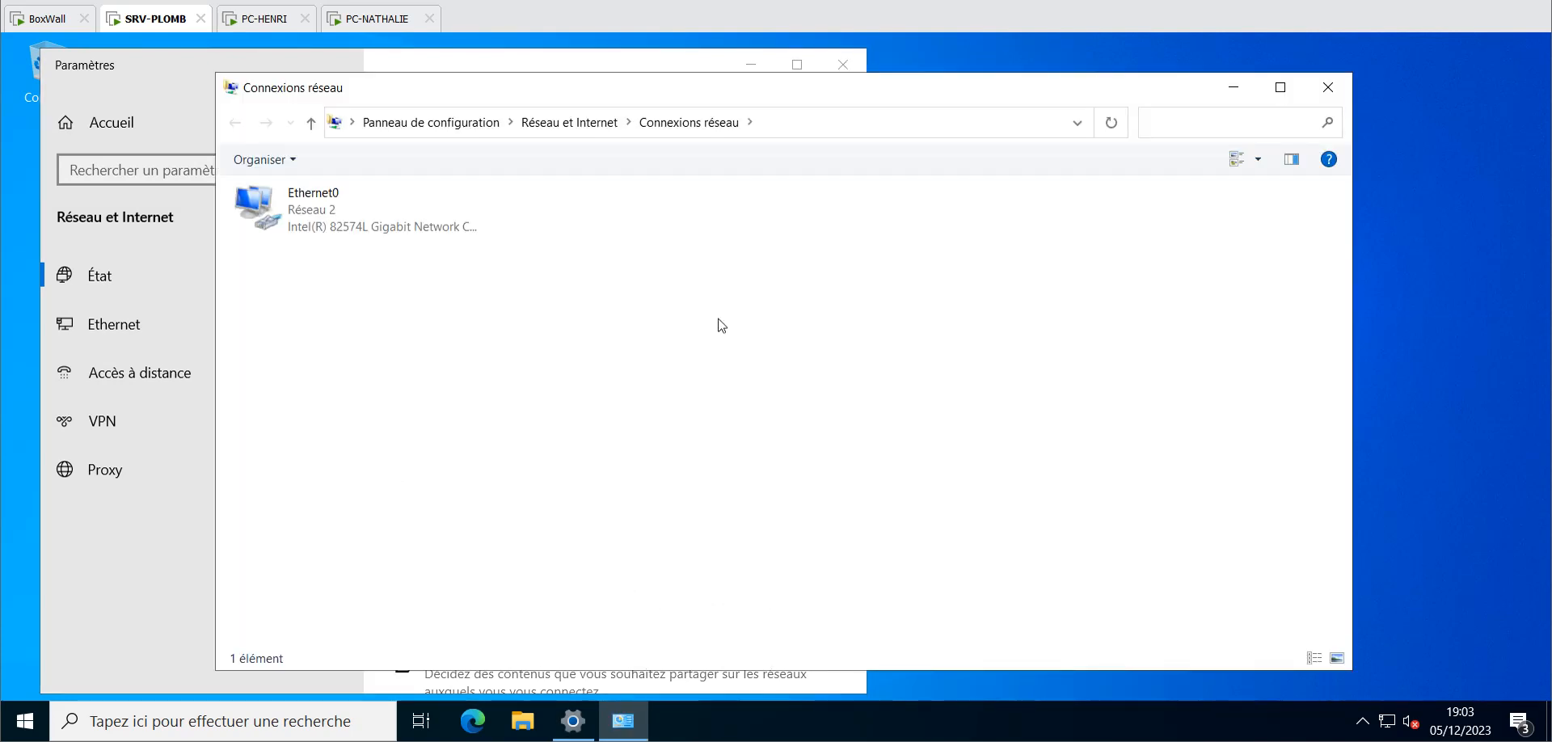
Review the protocols and IPv4 addressing of SRV-PLOMB's Ethernet0 adapter, and close the network windows
{"action": "double_click", "coordinate": [300, 212]}
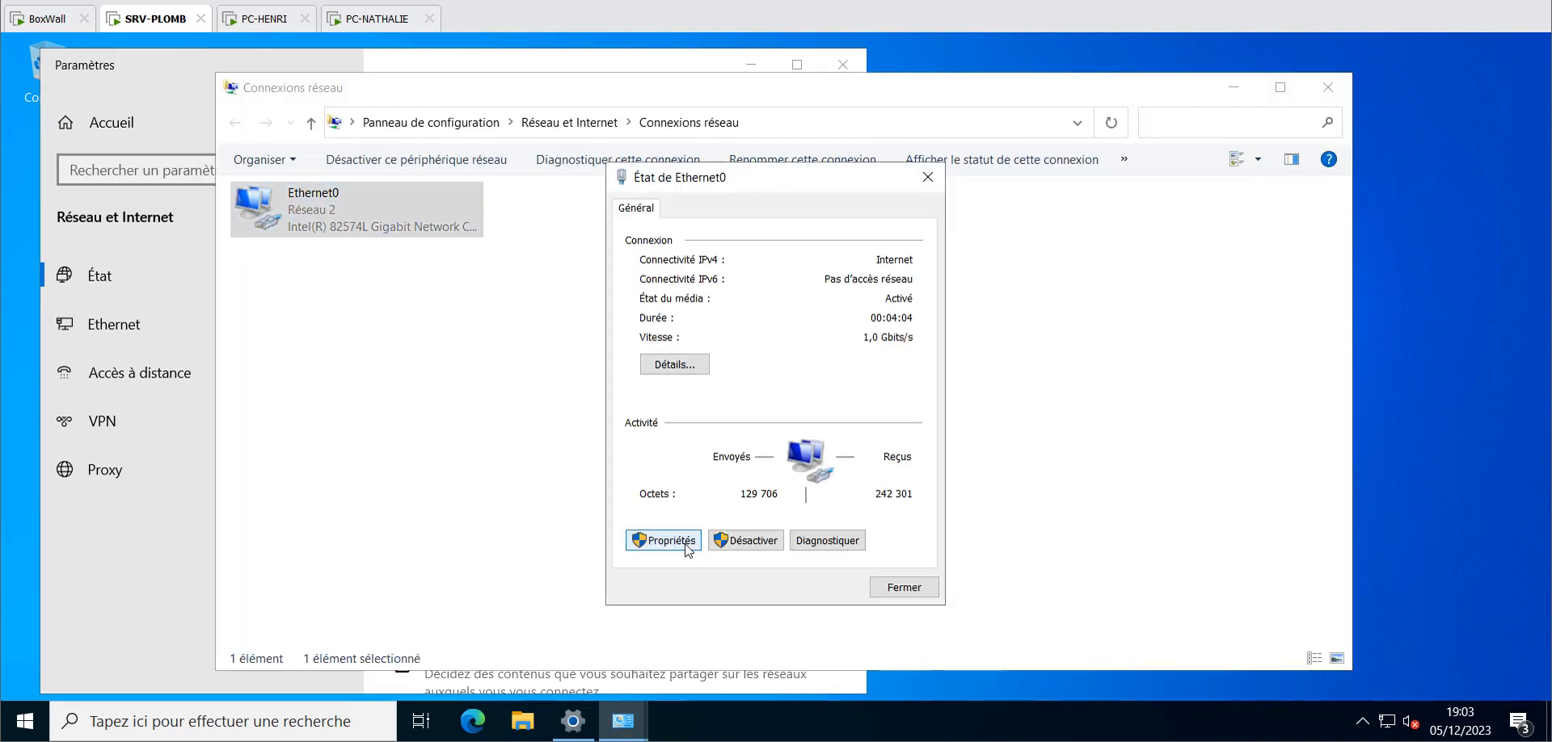
{"action": "left_click", "coordinate": [685, 543]}
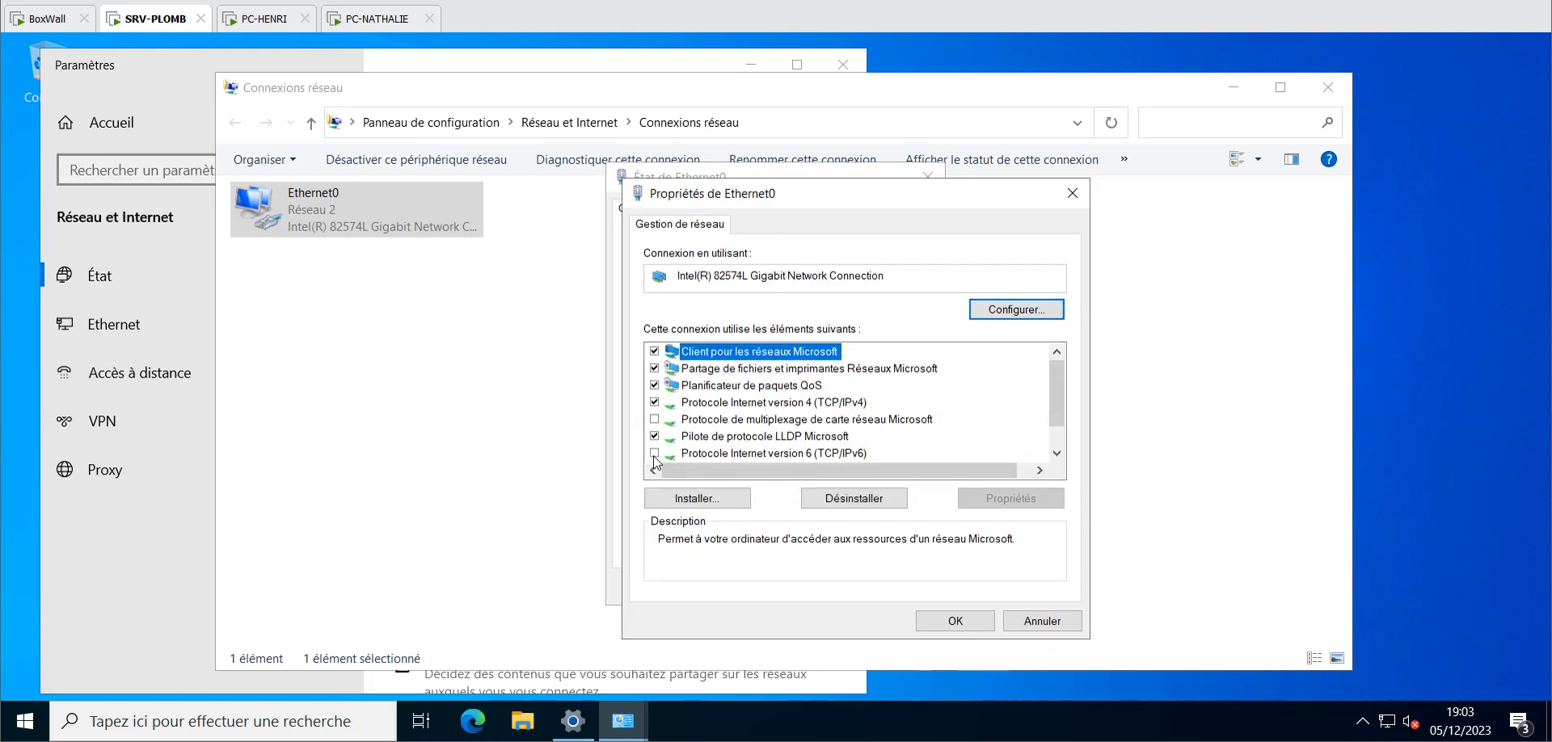
{"action": "double_click", "coordinate": [745, 403]}
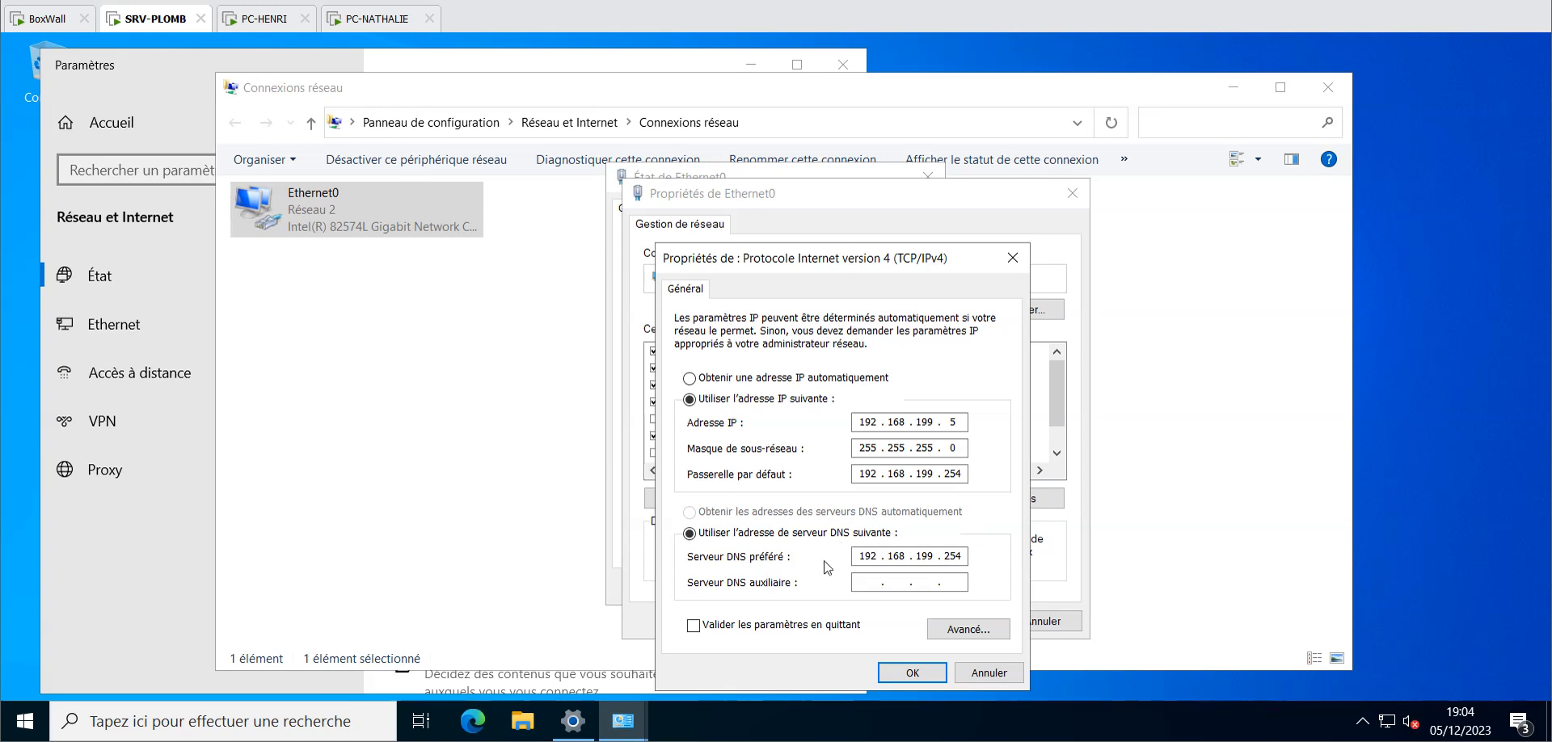
{"action": "left_click", "coordinate": [920, 671]}
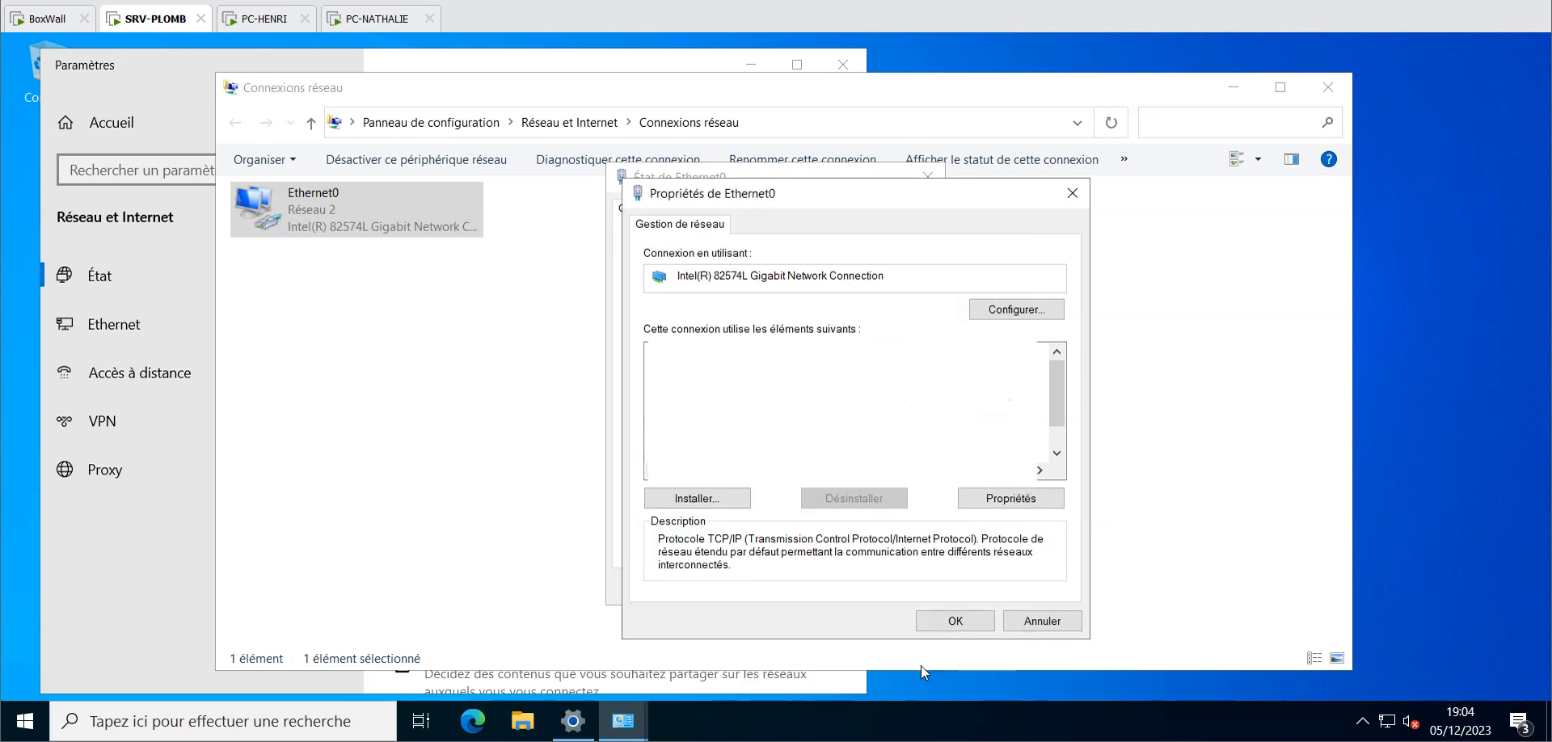
{"action": "left_click", "coordinate": [949, 622]}
{"action": "left_click", "coordinate": [905, 588]}
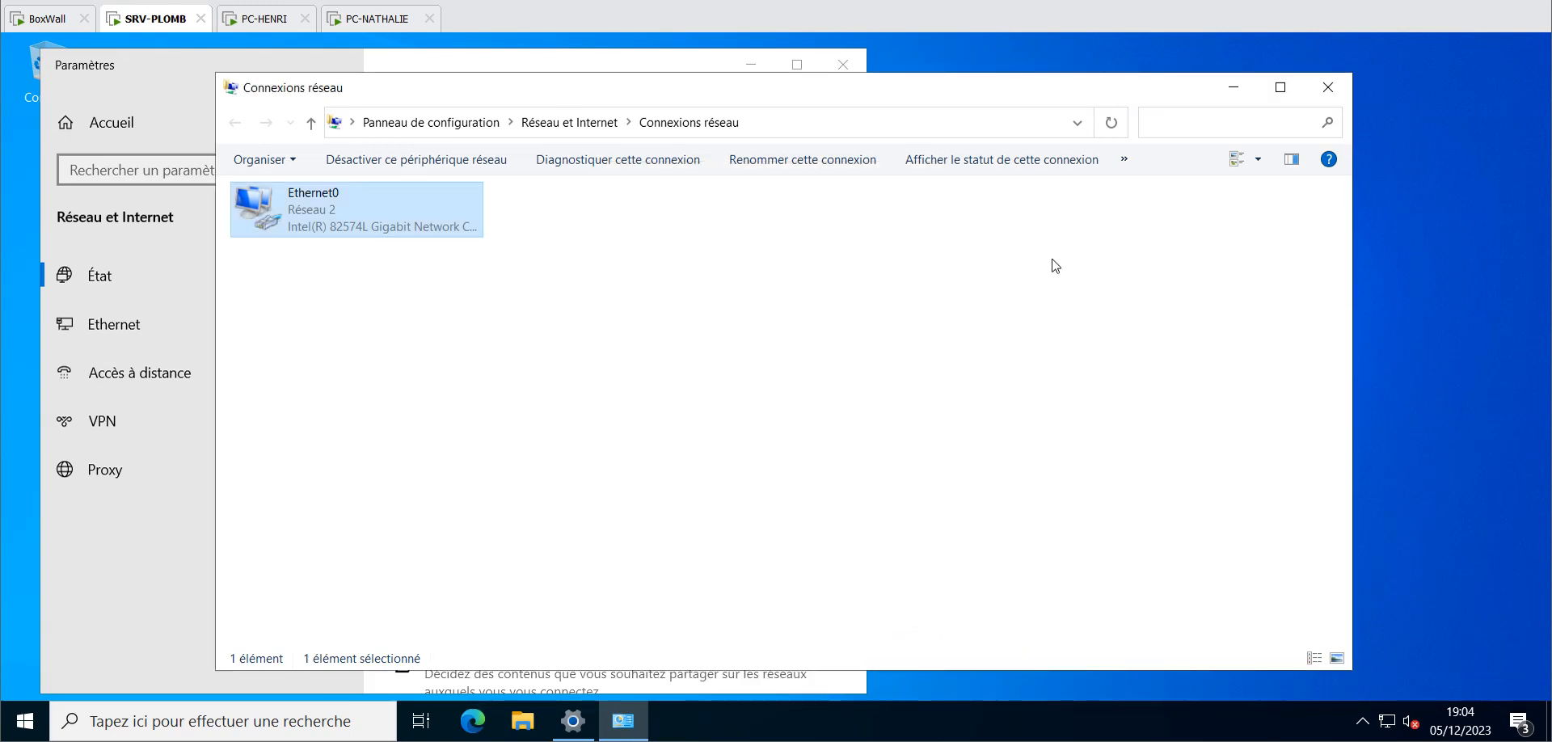
{"action": "left_click", "coordinate": [1327, 87]}
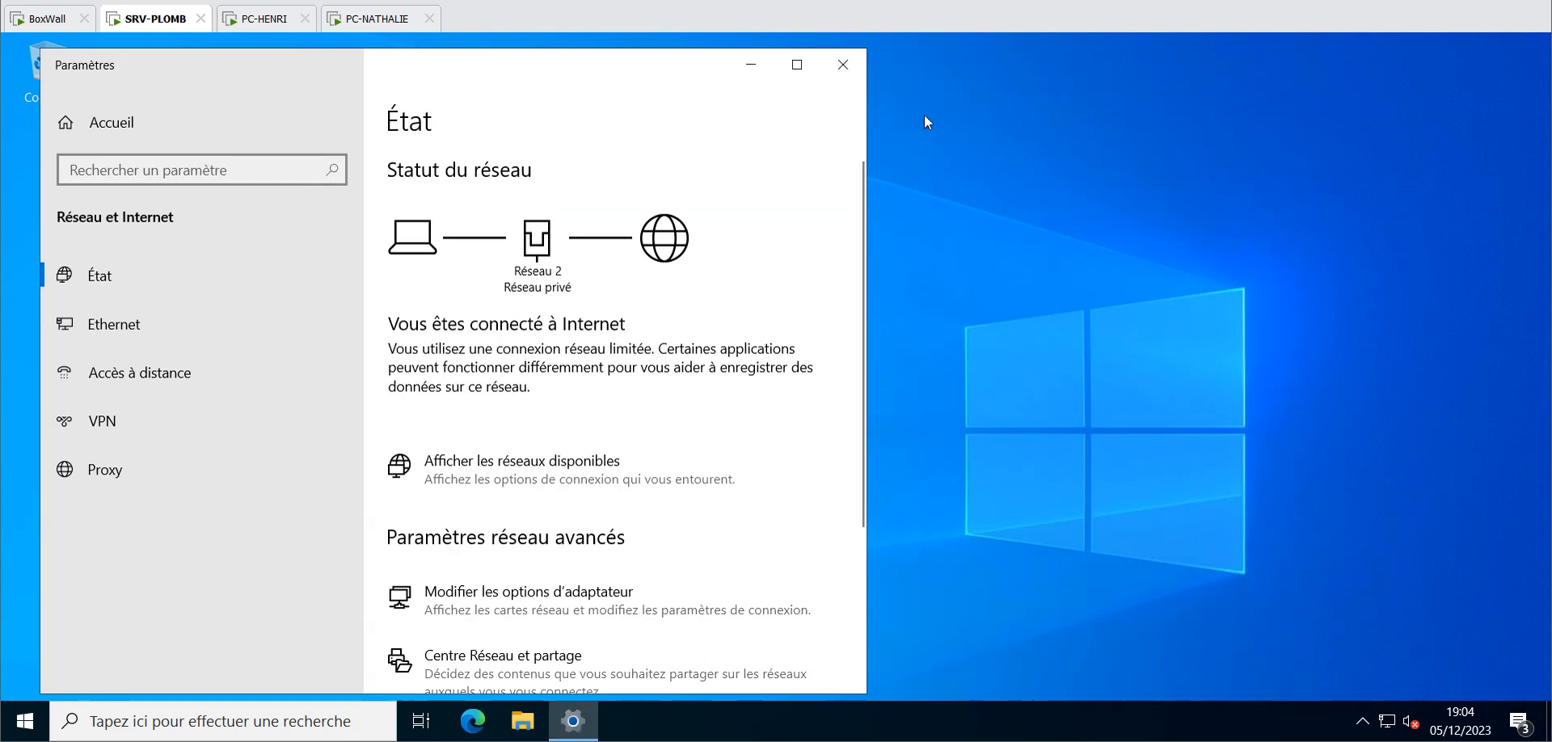
{"action": "left_click", "coordinate": [844, 64]}
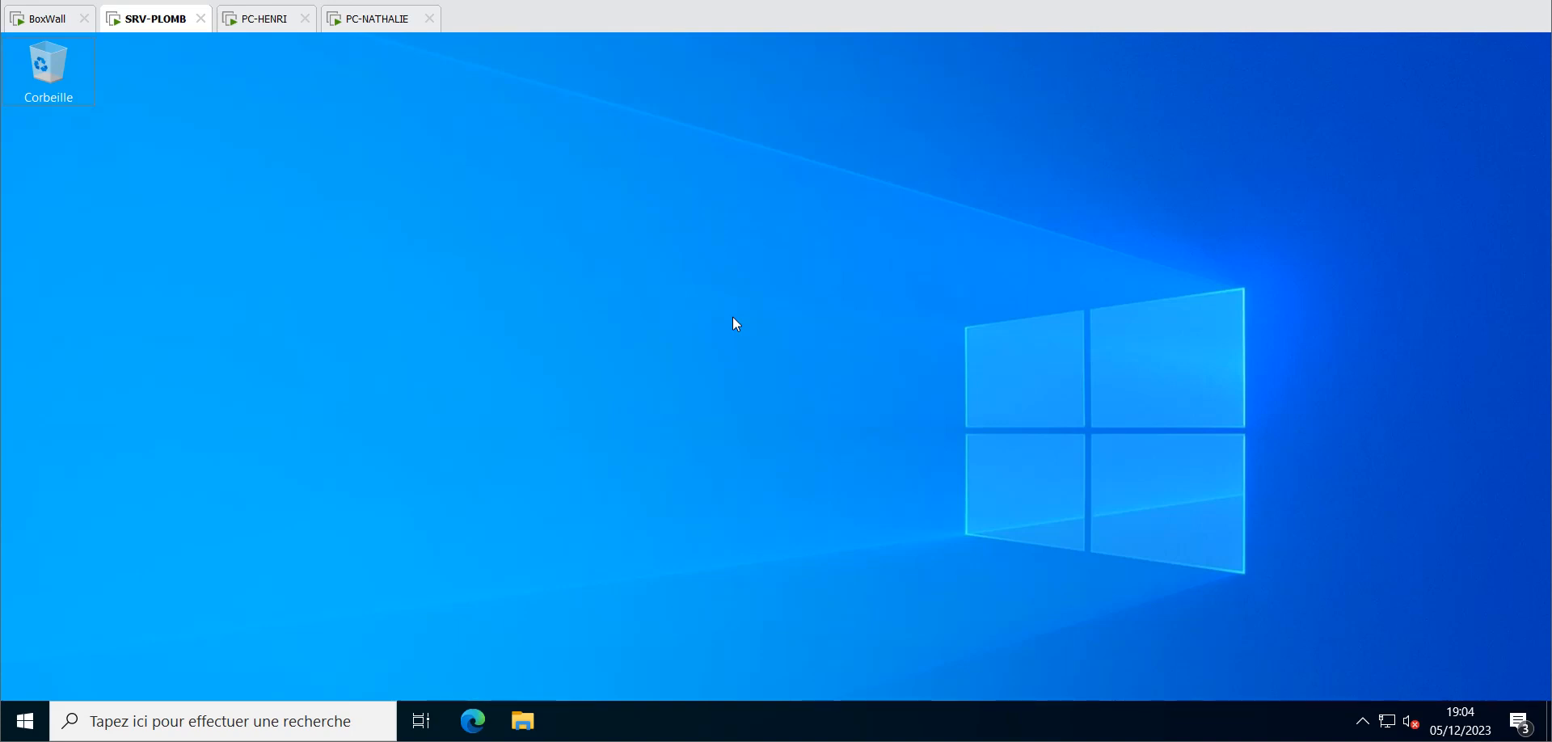
Display the system properties of this PC on SRV-PLOMB from File Explorer
{"action": "key", "text": "super"}
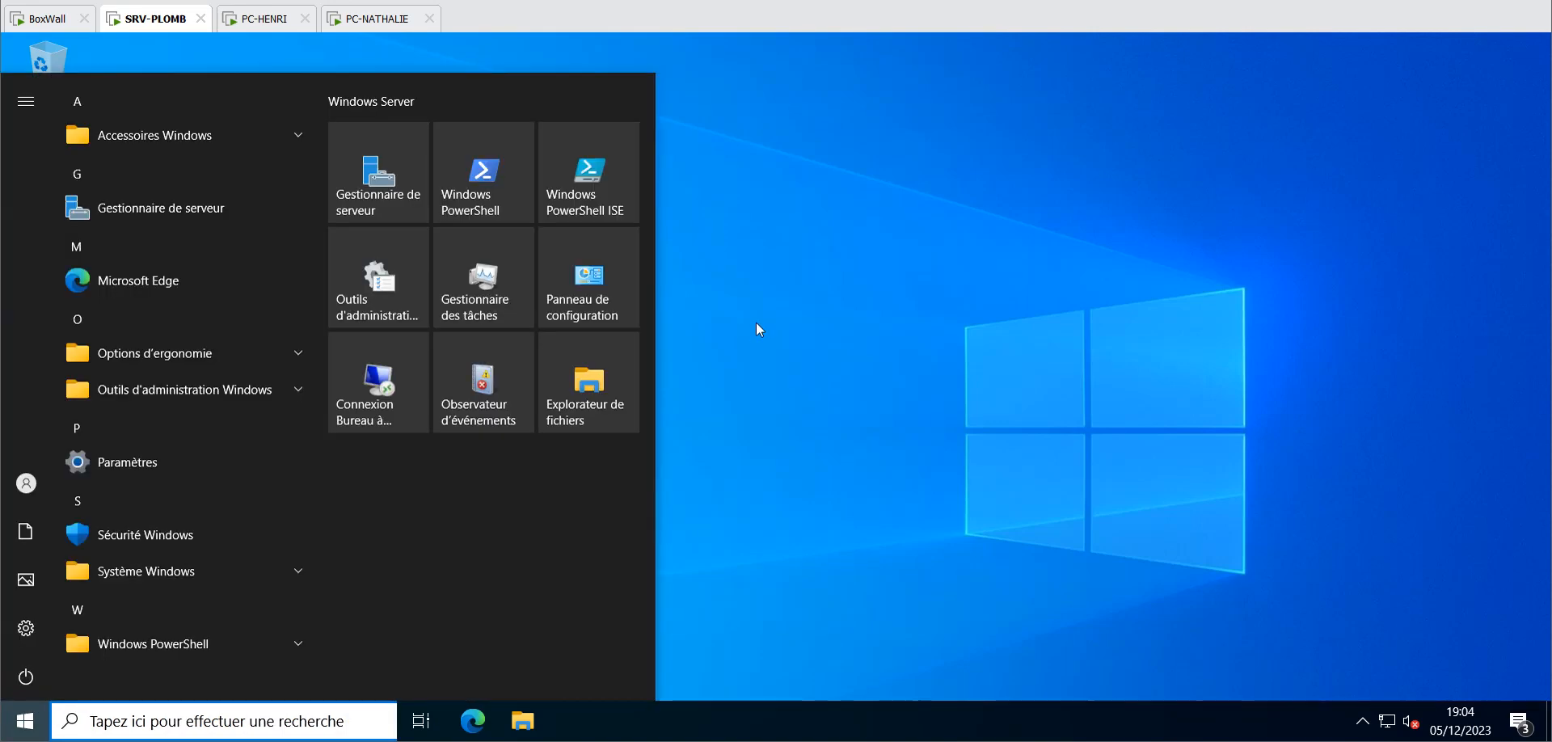
{"action": "left_click", "coordinate": [755, 321]}
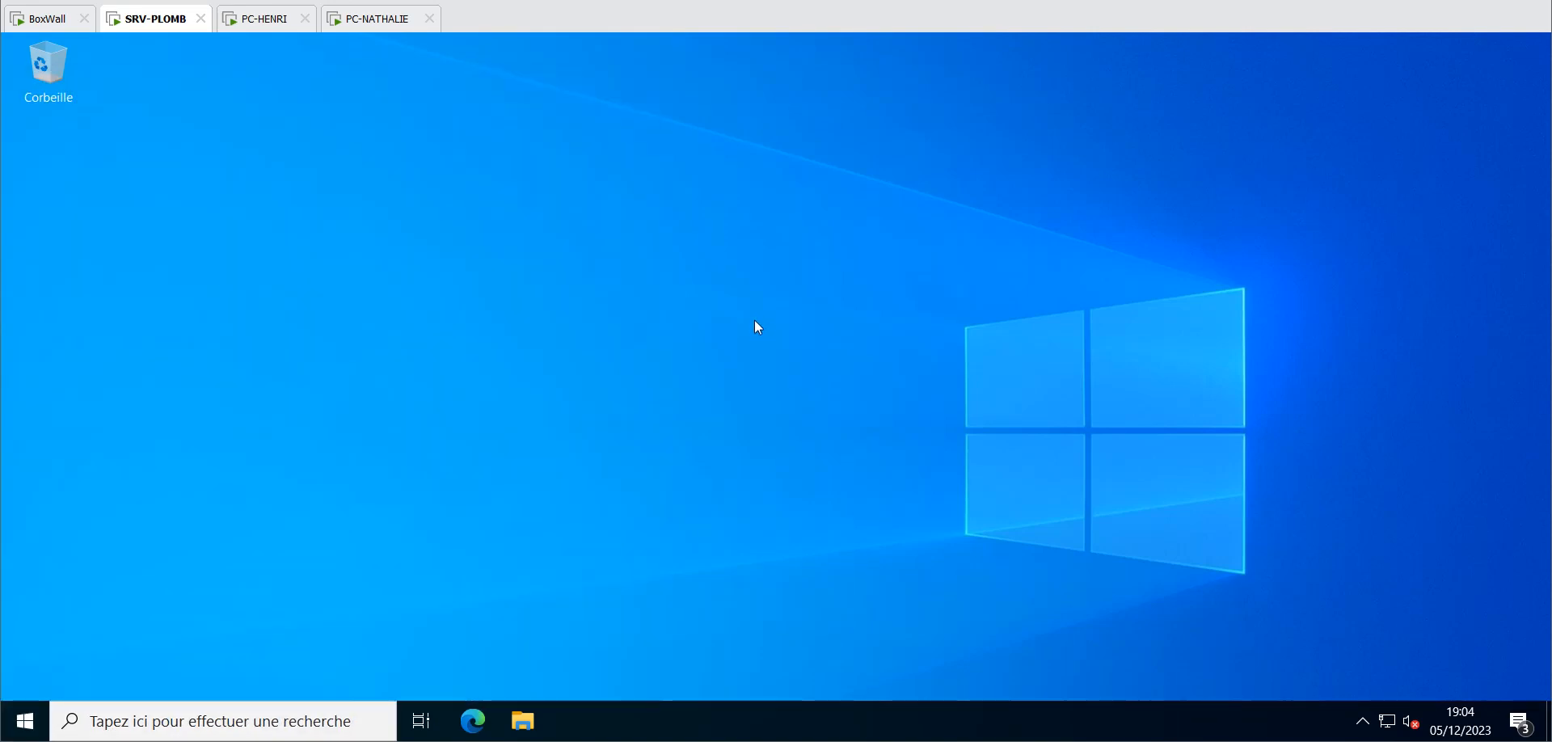
{"action": "left_click", "coordinate": [523, 724]}
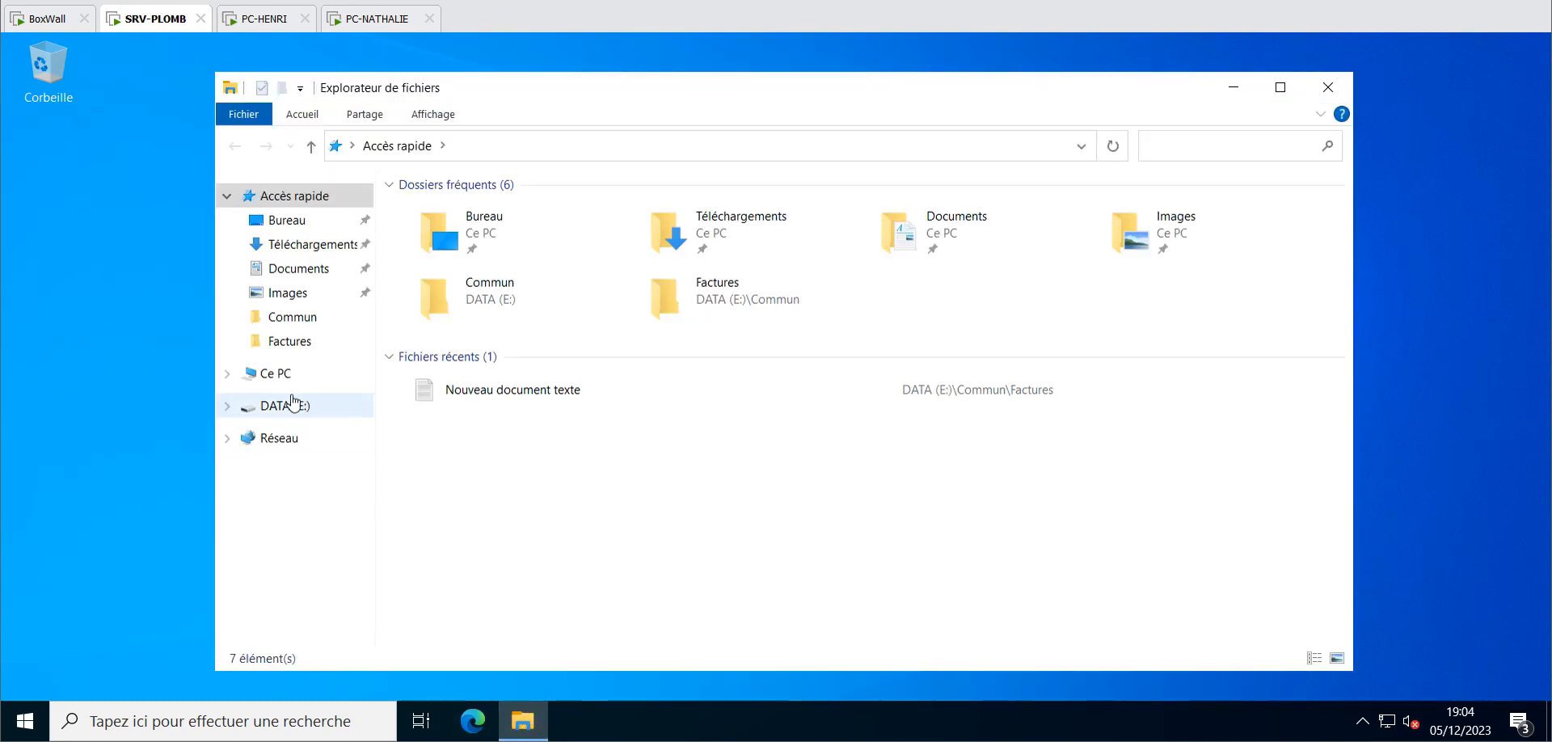
{"action": "right_click", "coordinate": [290, 380]}
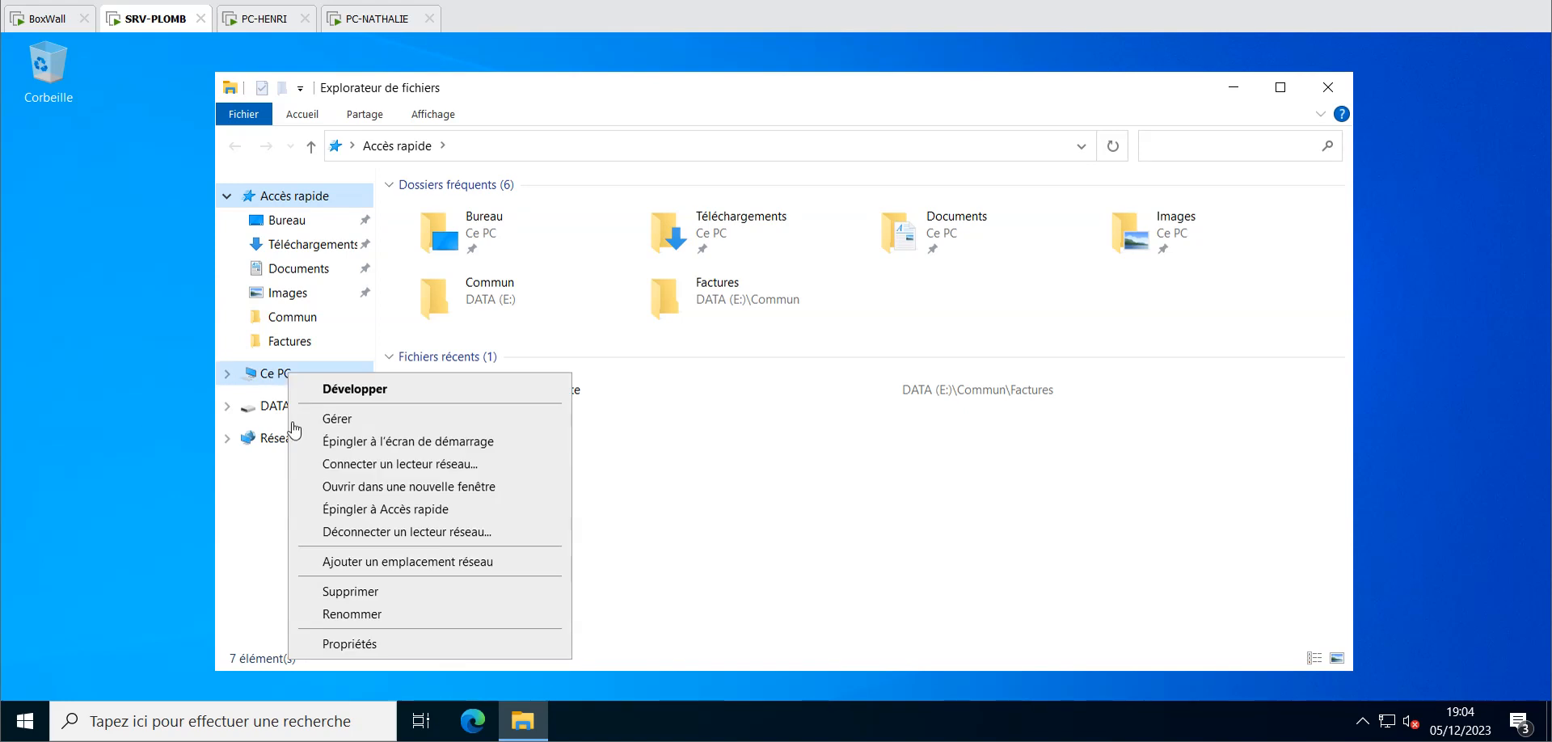
{"action": "left_click", "coordinate": [369, 645]}
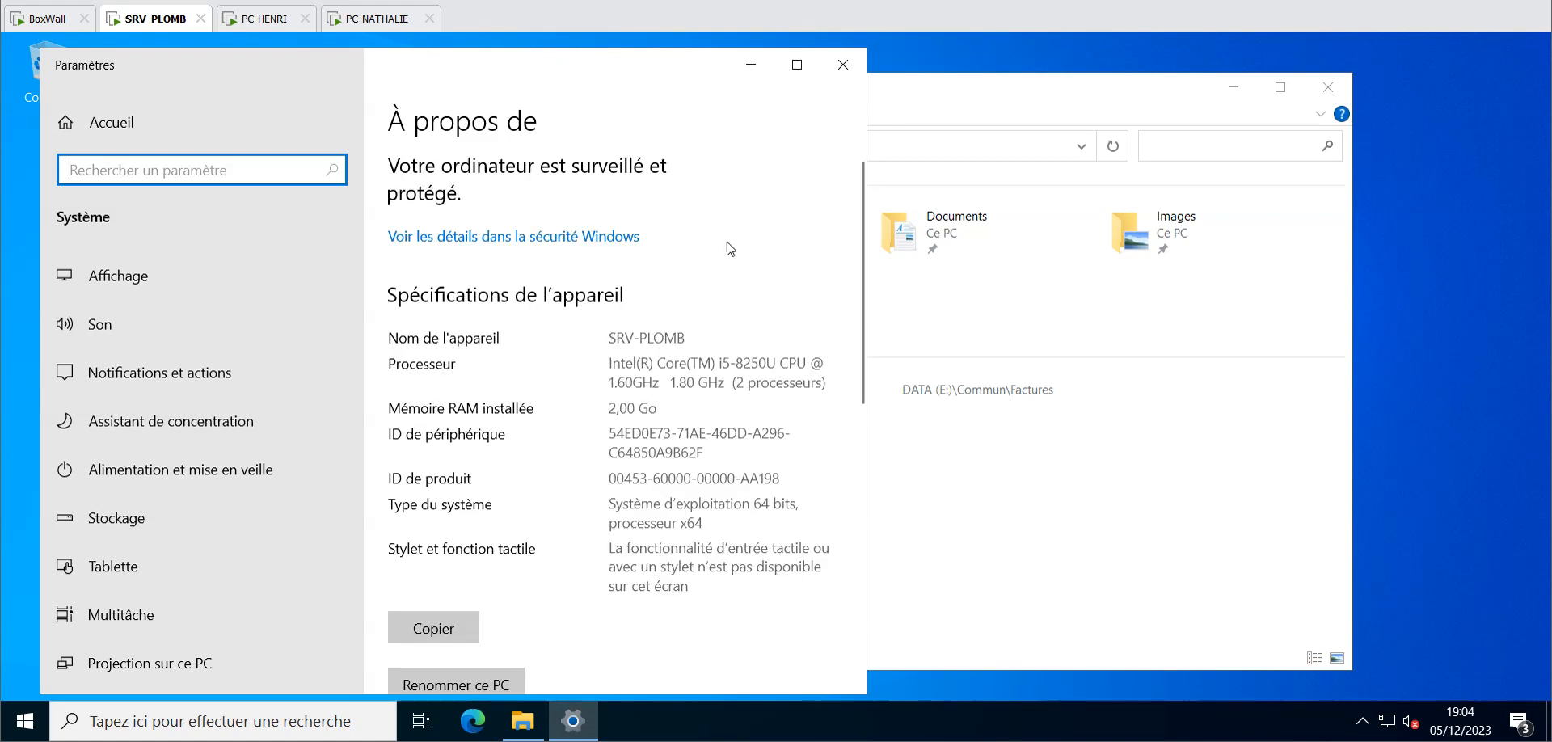
View the PC renaming dialog without changing the server's name, and close the settings and File Explorer windows
{"action": "scroll", "coordinate": [647, 372], "scroll_direction": "down", "scroll_amount": 2}
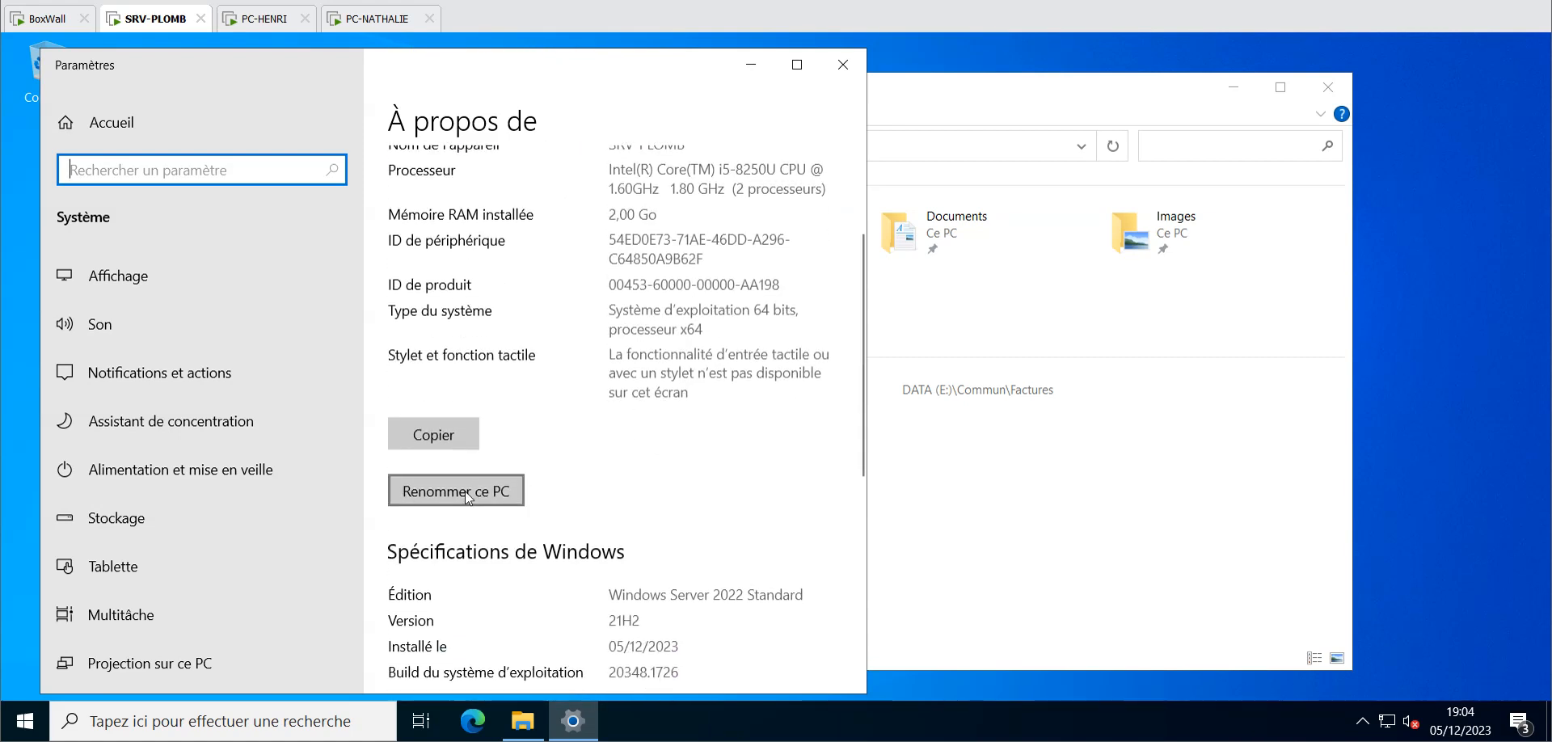
{"action": "left_click", "coordinate": [443, 493]}
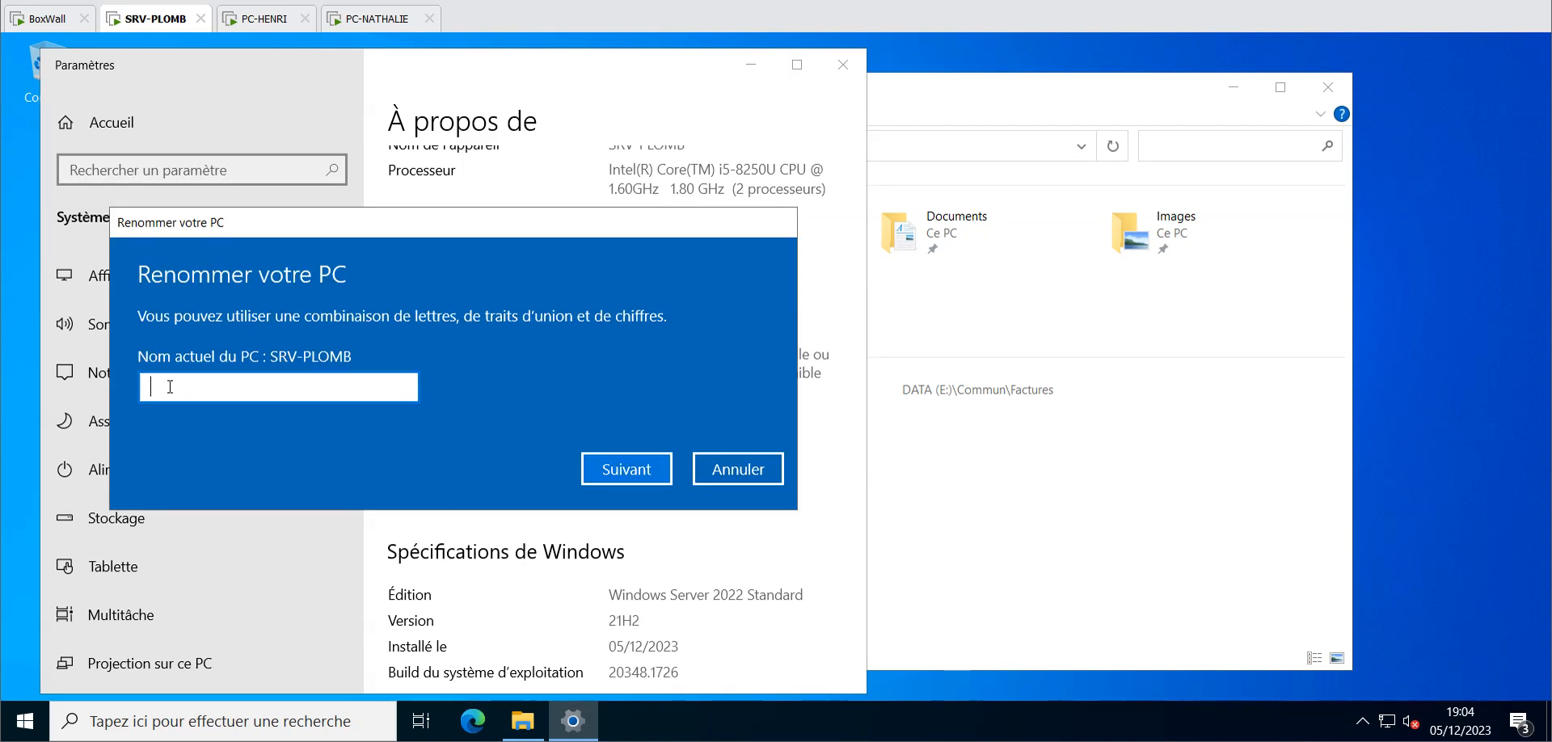
{"action": "left_click", "coordinate": [750, 467]}
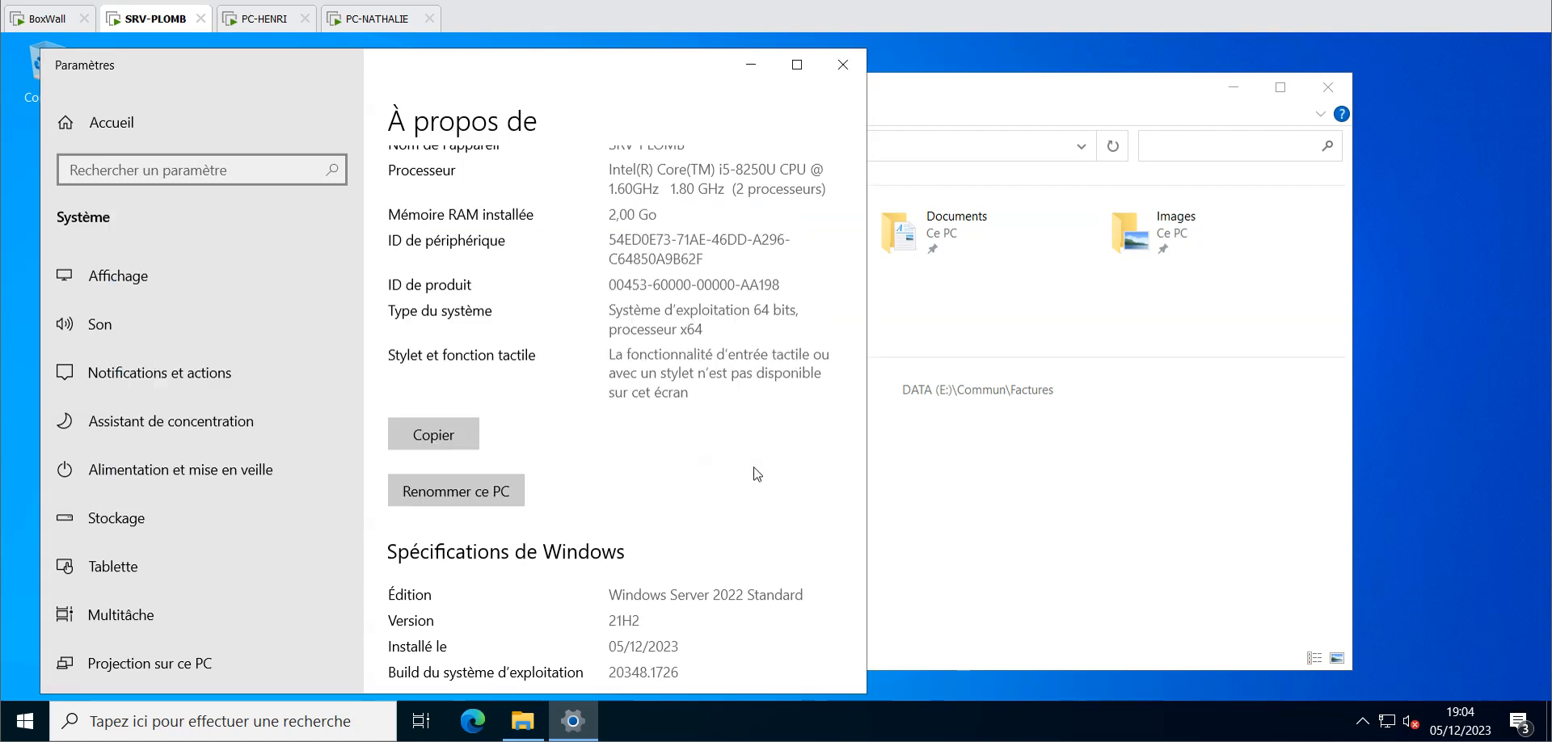
{"action": "left_click", "coordinate": [844, 65]}
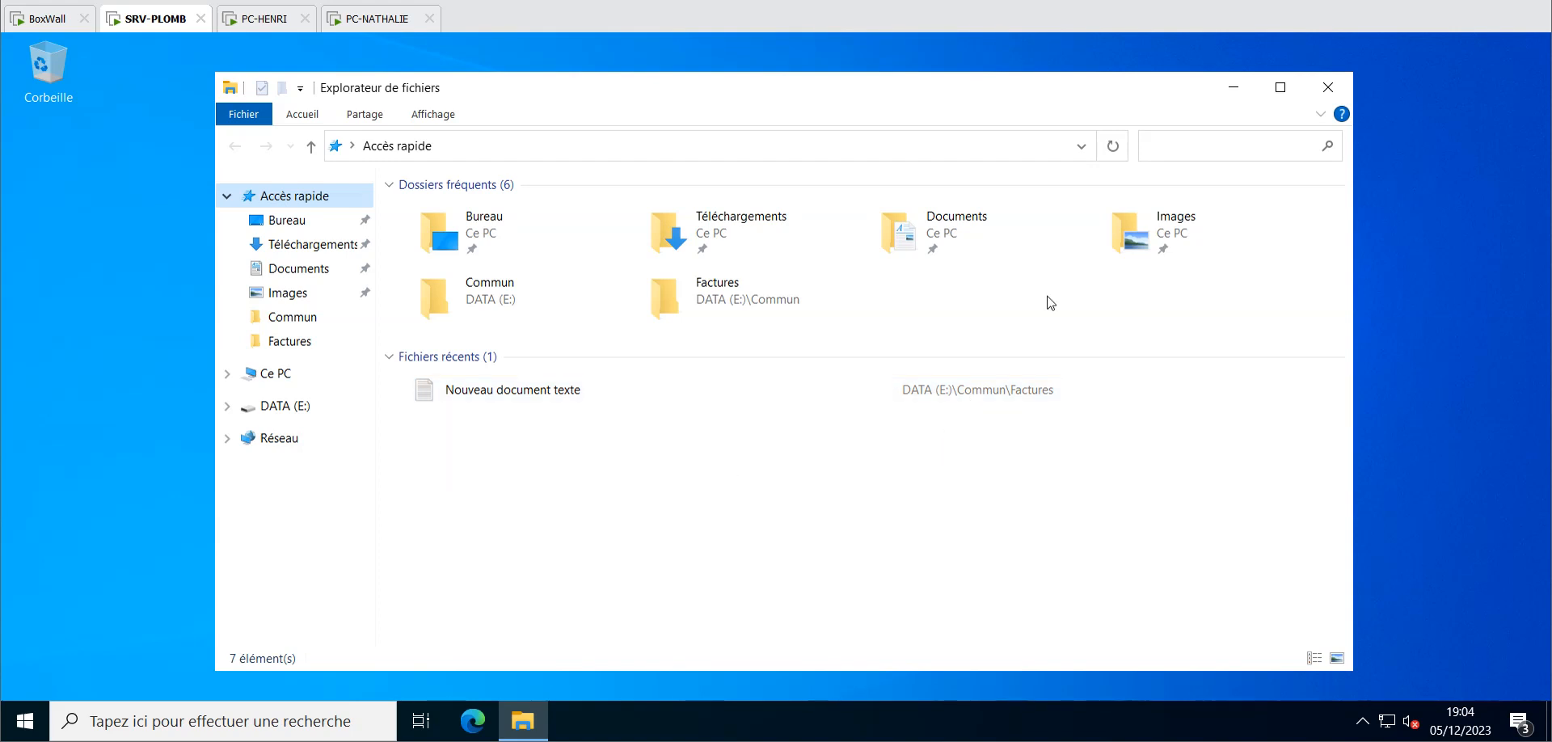
{"action": "left_click", "coordinate": [1326, 87]}
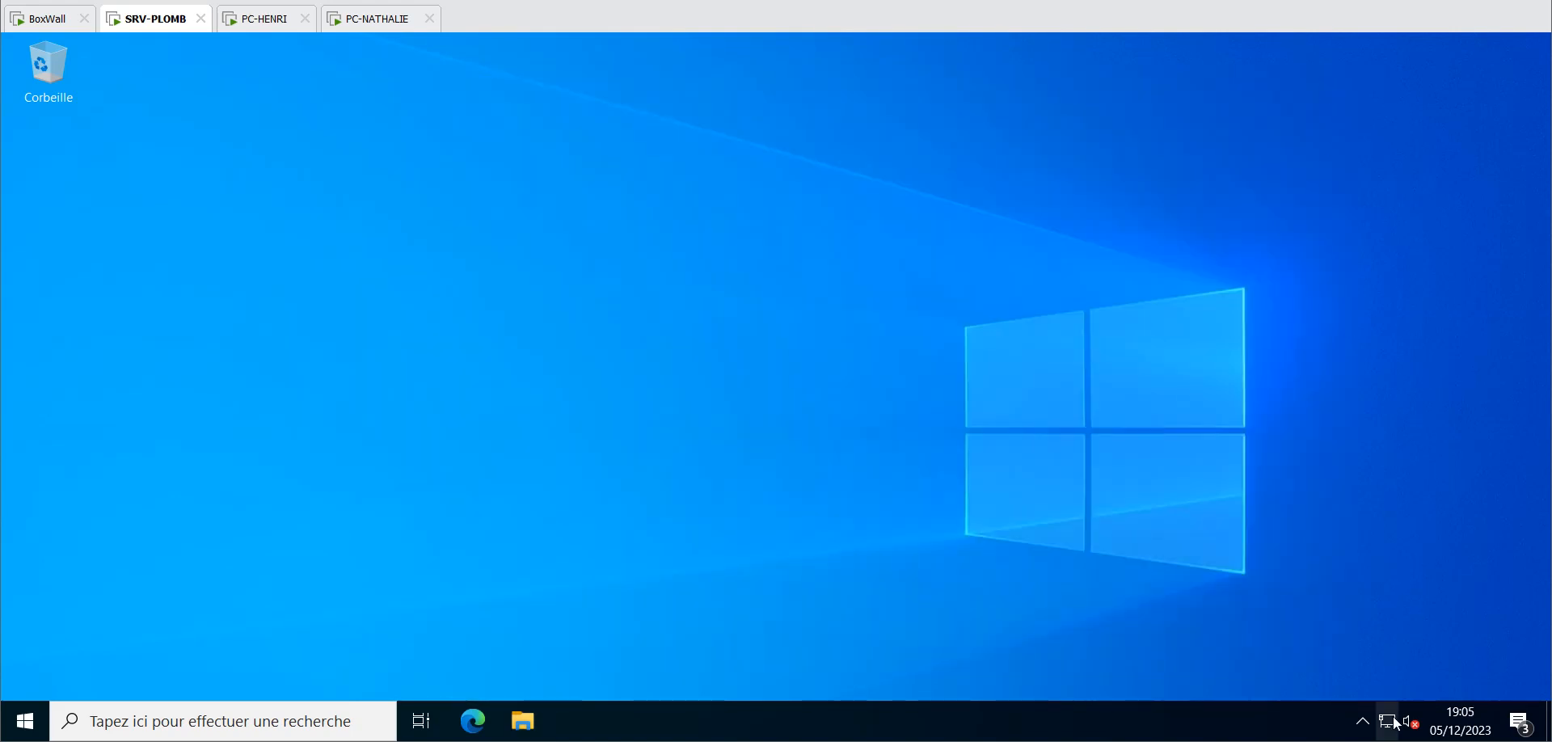
Check SRV-PLOMB's network profile in the network and Internet settings, and close them
{"action": "right_click", "coordinate": [1394, 721]}
{"action": "left_click", "coordinate": [1391, 699]}
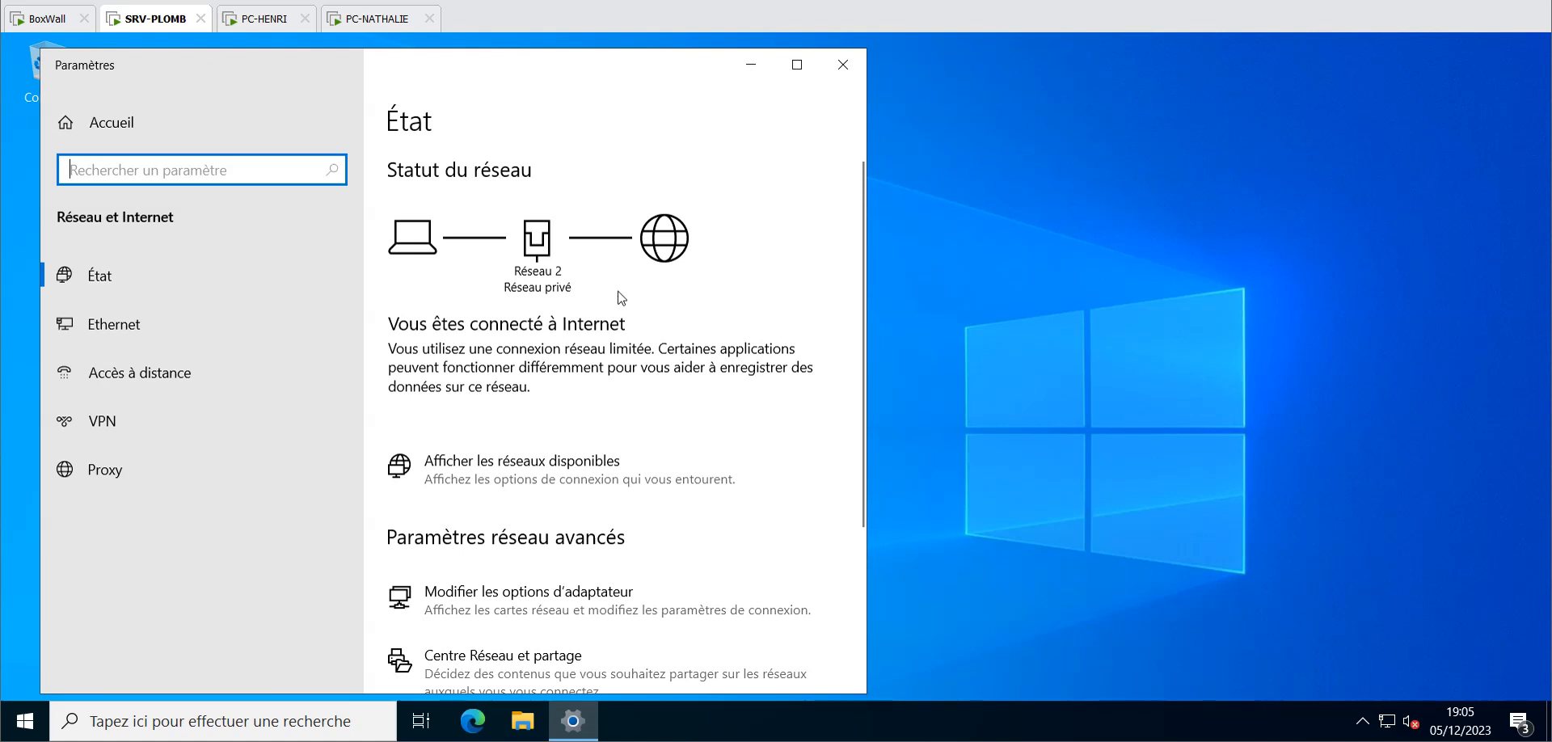
{"action": "left_click", "coordinate": [847, 65]}
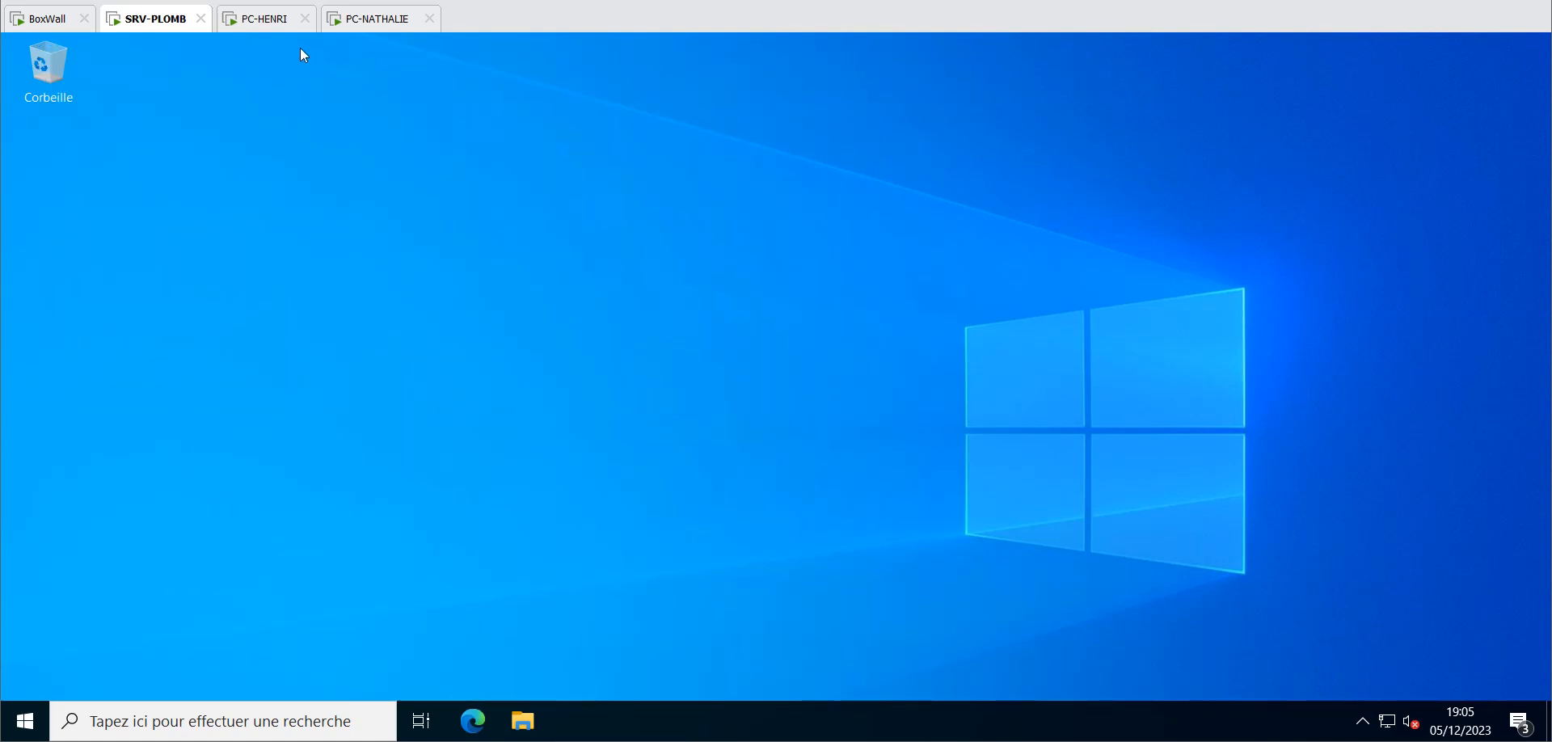
Switch to the PC-HENRI machine and open its network adapter connections
{"action": "left_click", "coordinate": [259, 19]}
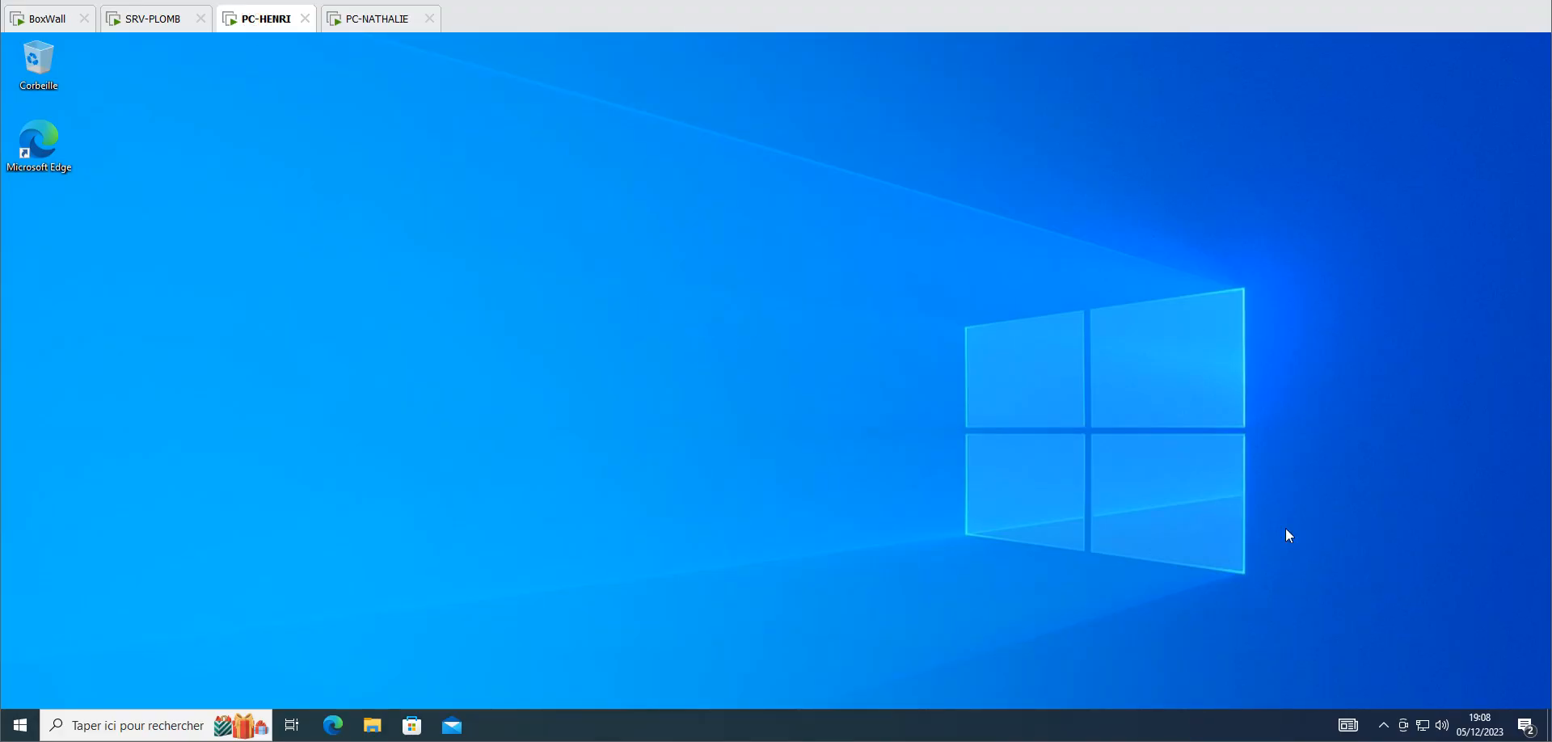
{"action": "right_click", "coordinate": [1424, 726]}
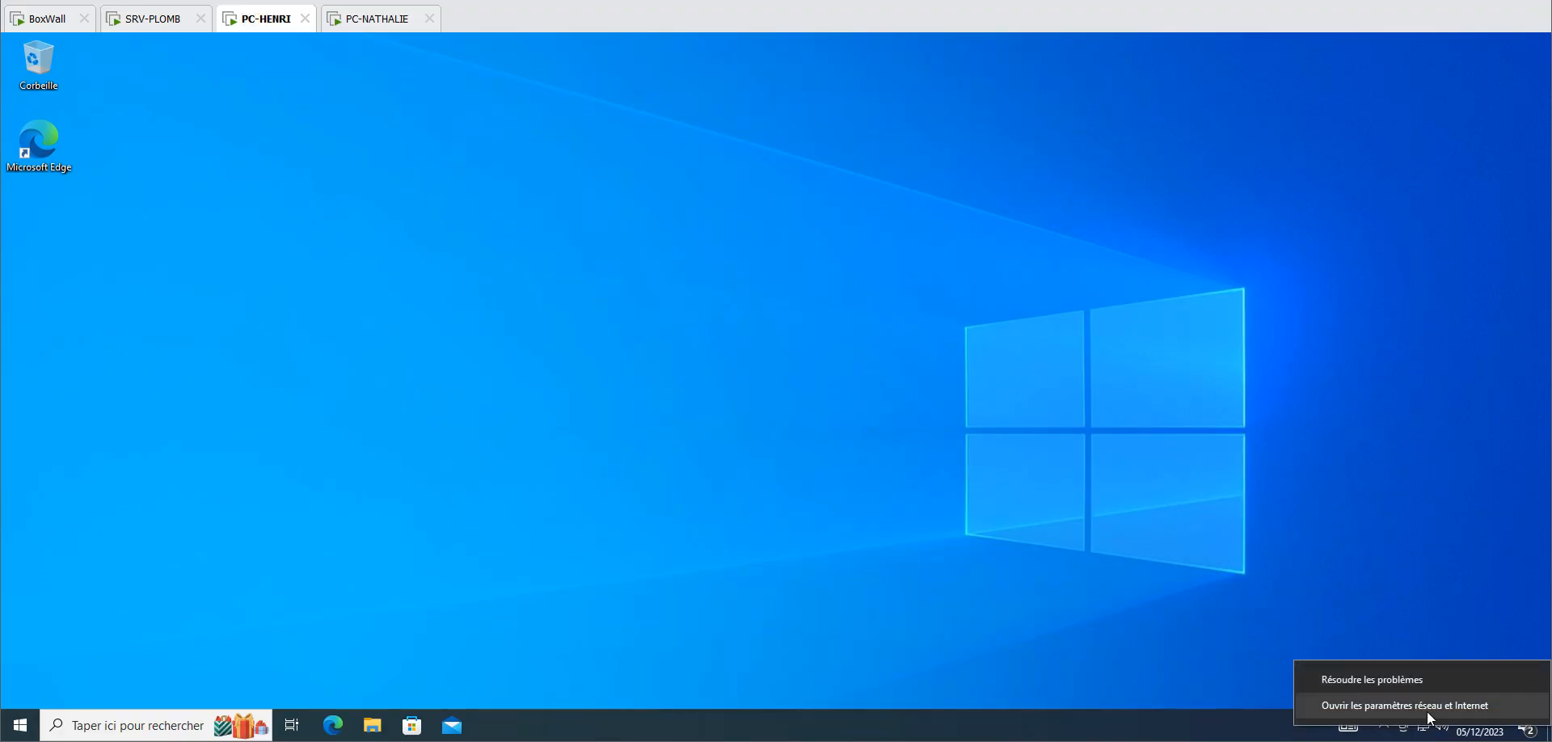
{"action": "left_click", "coordinate": [1428, 708]}
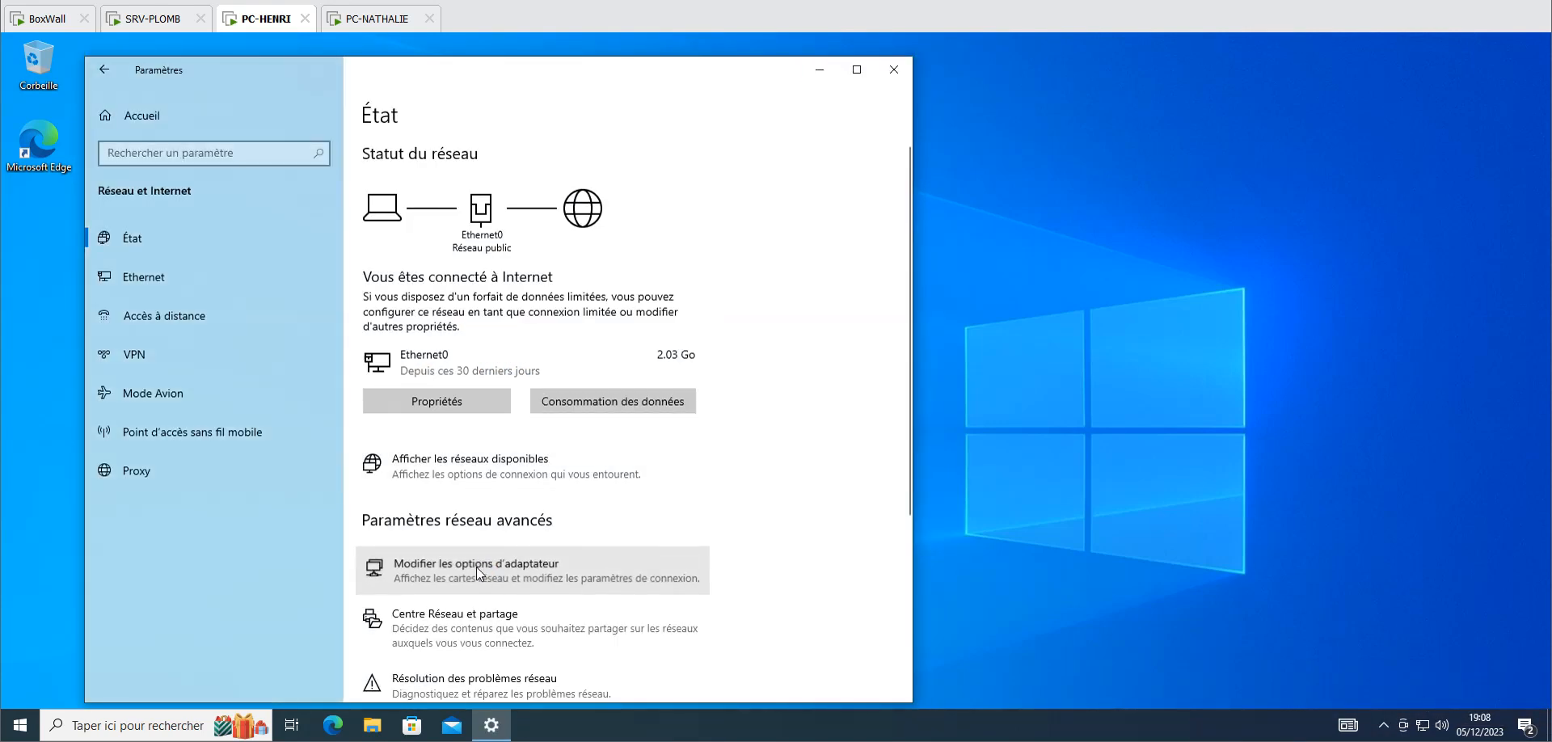
{"action": "left_click", "coordinate": [477, 566]}
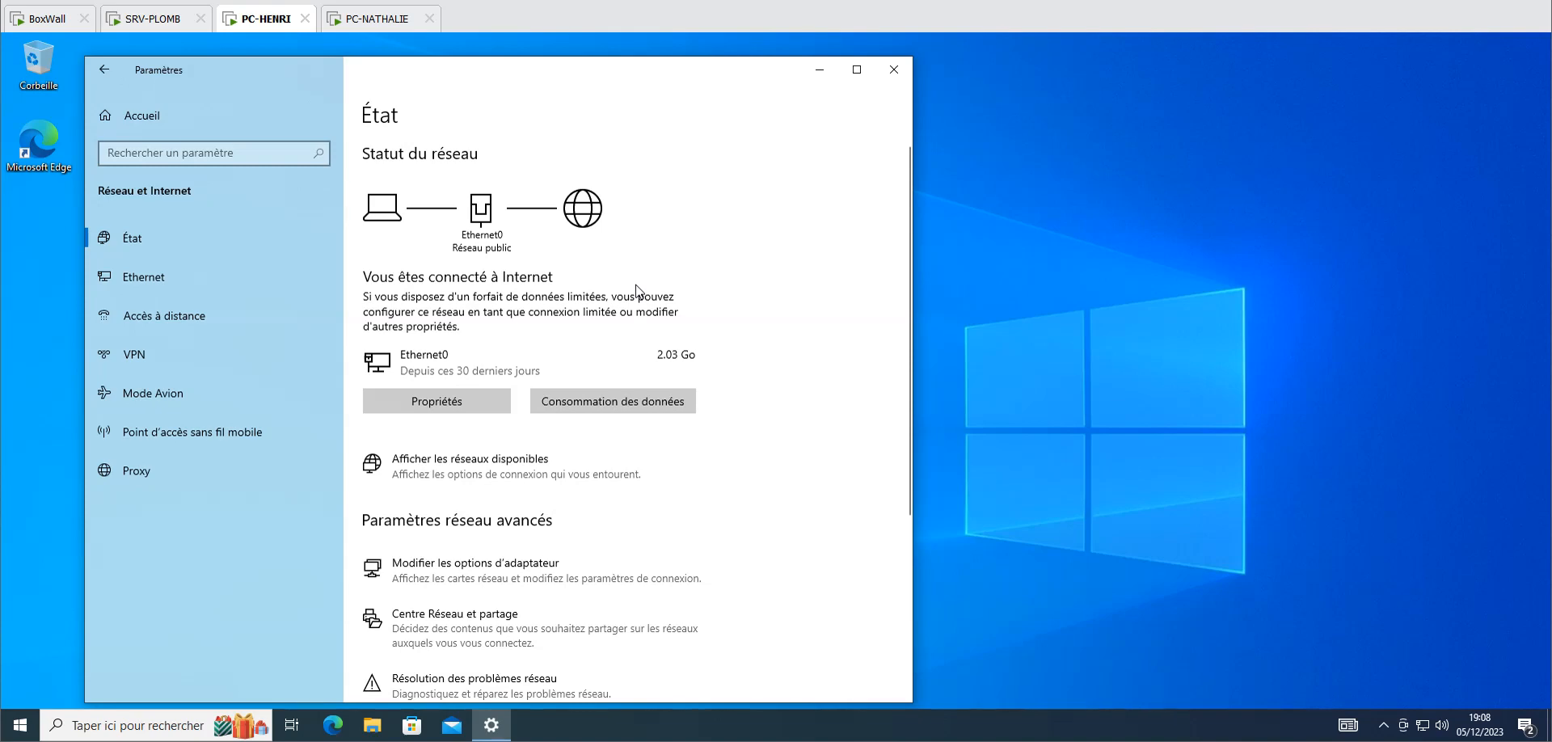
{"action": "left_click", "coordinate": [633, 258]}
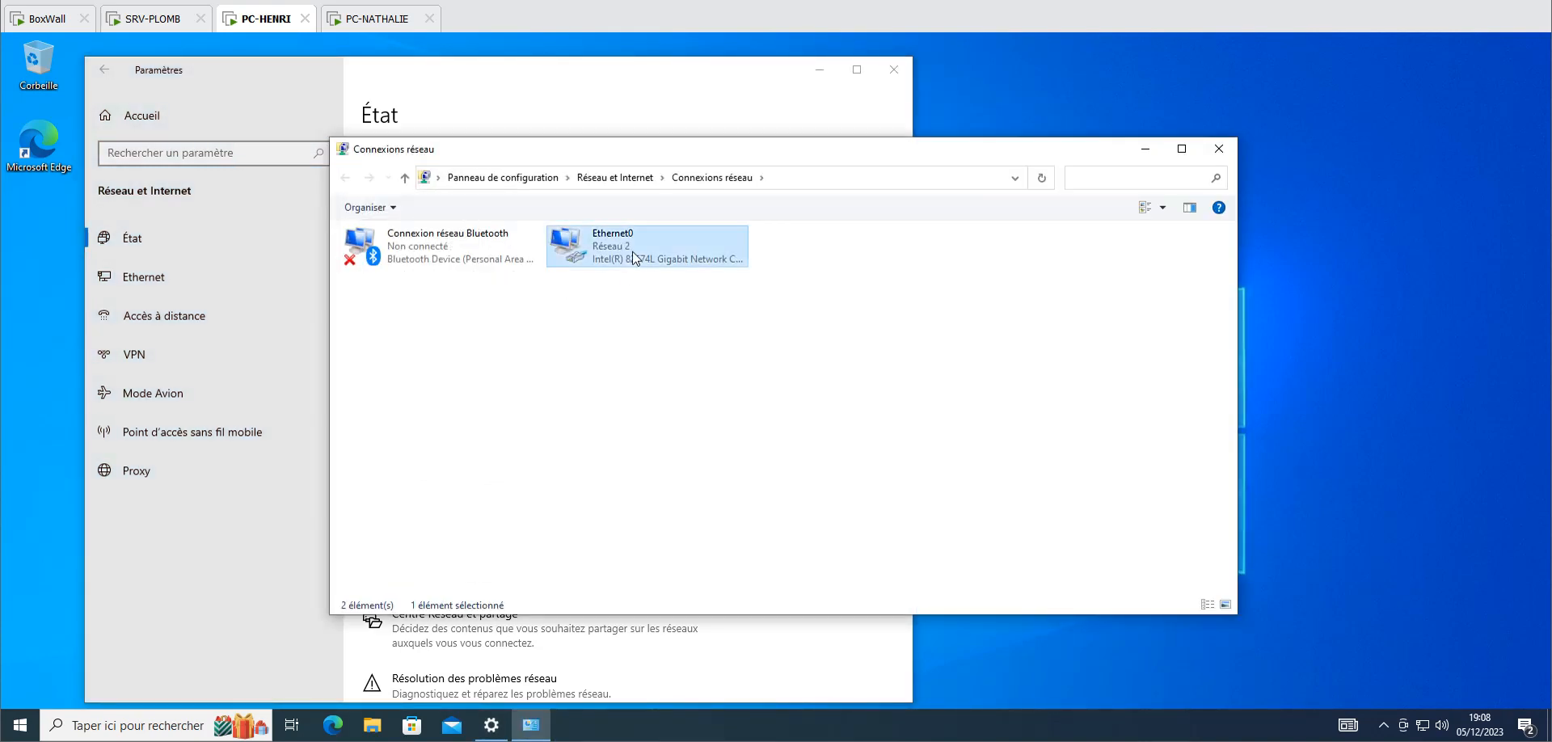
Review the protocols and IPv4 addressing of PC-HENRI's Ethernet0 adapter, and close its property dialogs
{"action": "double_click", "coordinate": [633, 258]}
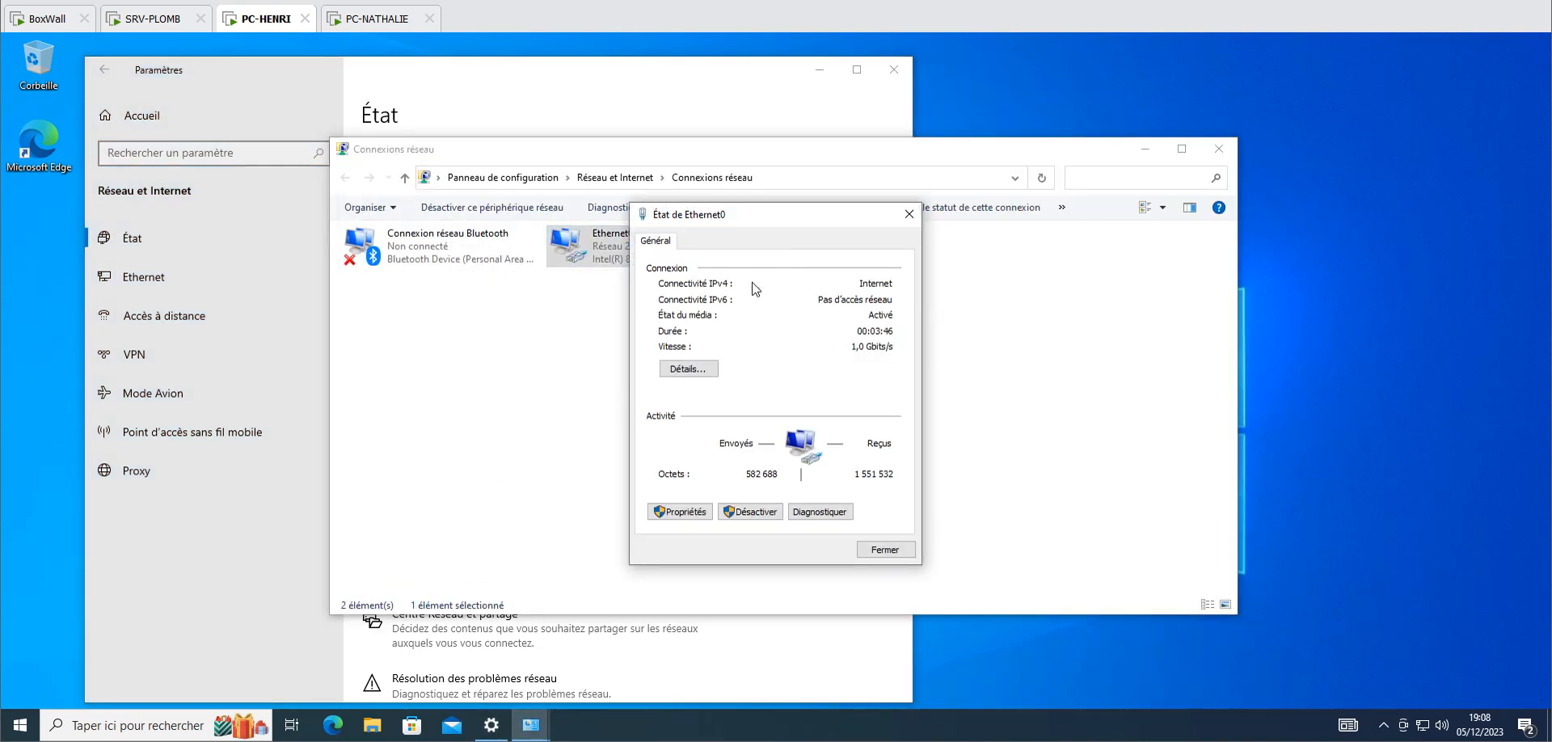
{"action": "left_click", "coordinate": [702, 514]}
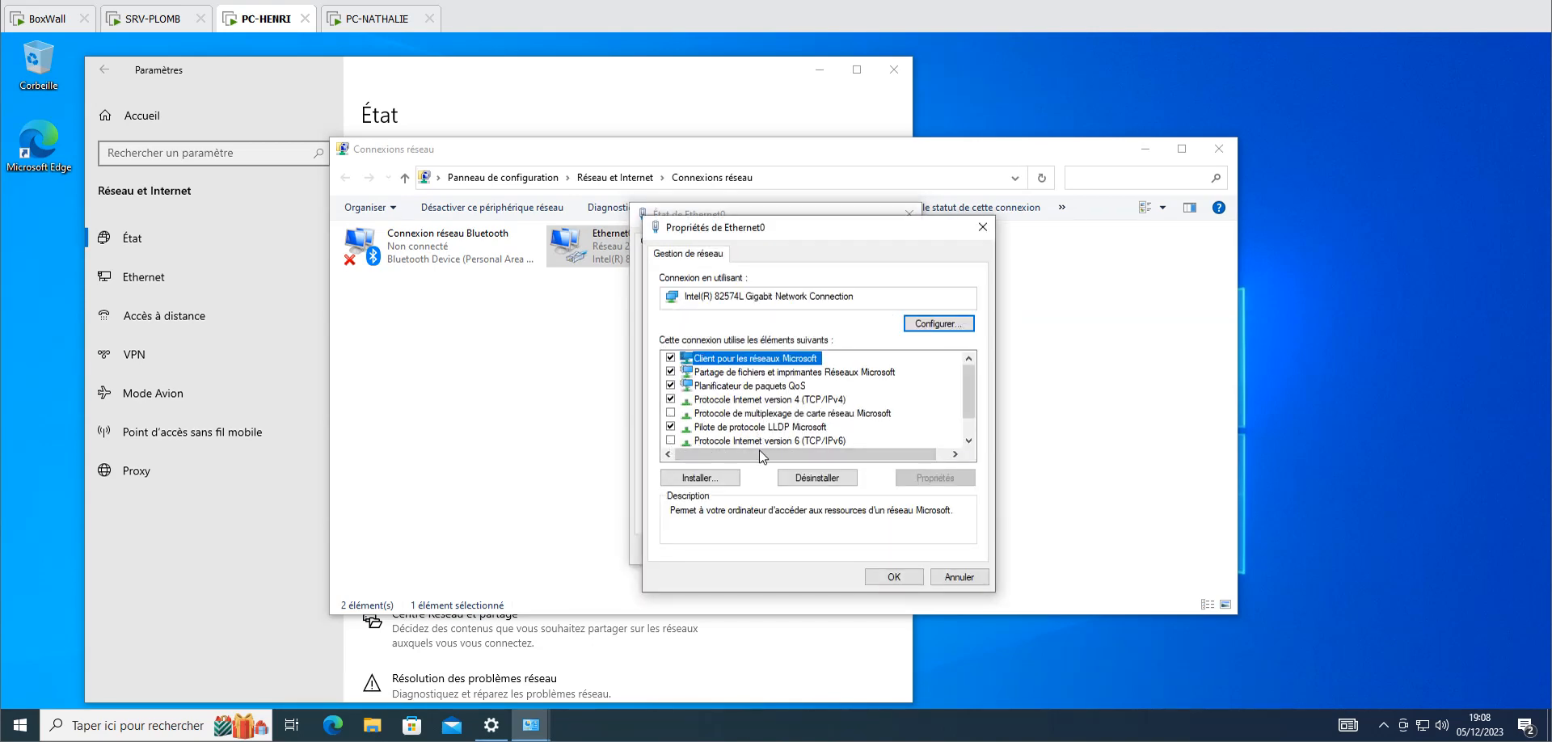
{"action": "double_click", "coordinate": [766, 400]}
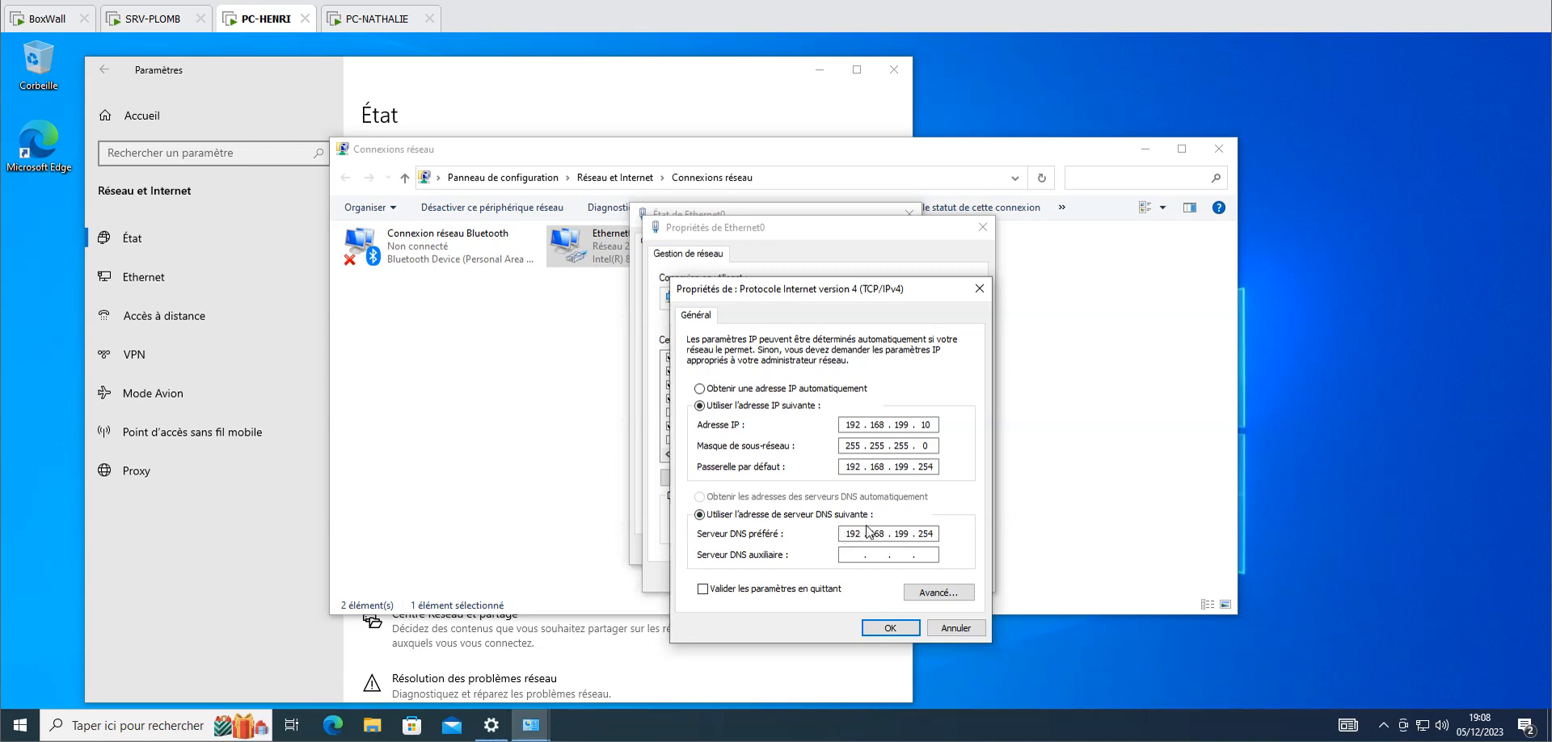
{"action": "left_click", "coordinate": [890, 628]}
{"action": "left_click", "coordinate": [897, 579]}
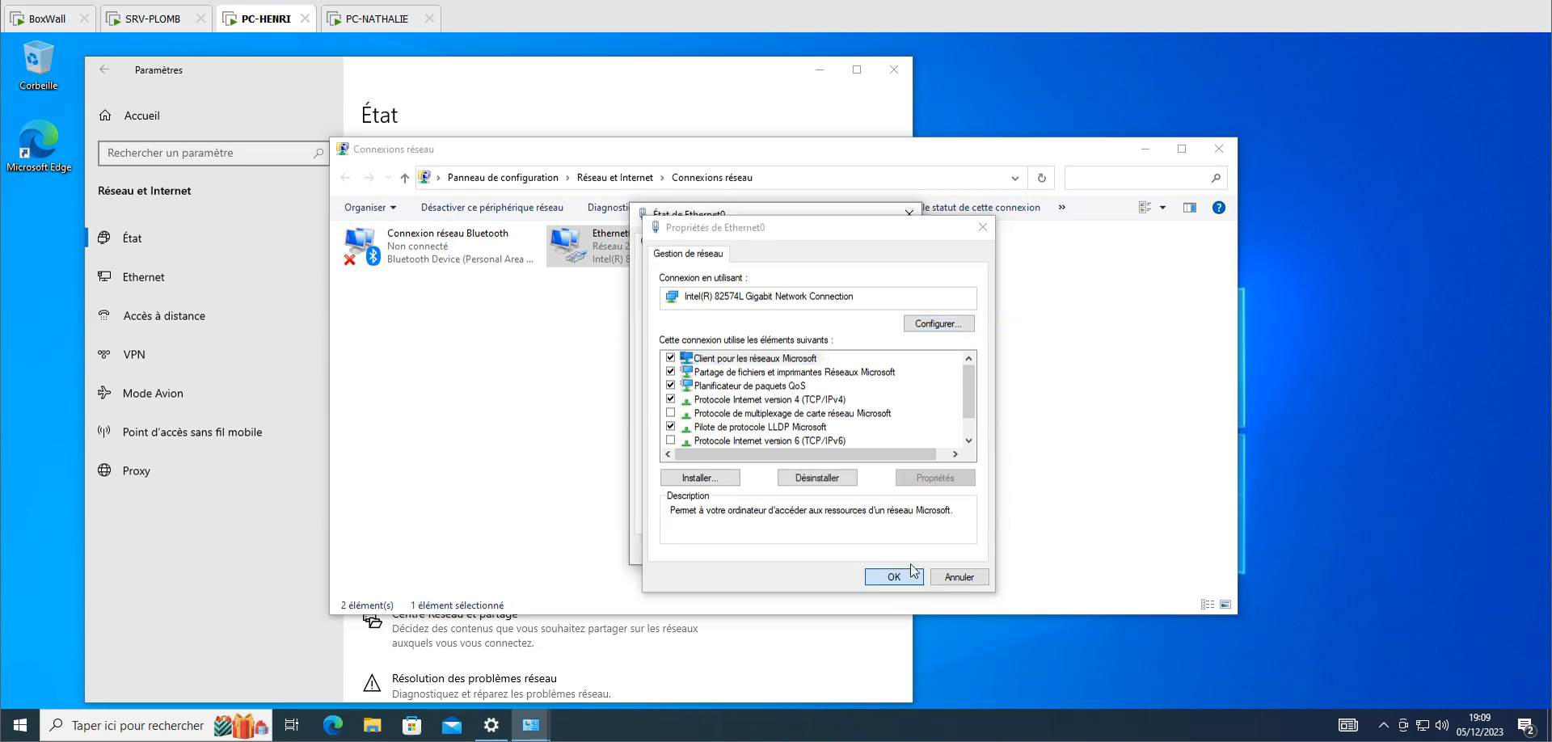
{"action": "left_click", "coordinate": [885, 550]}
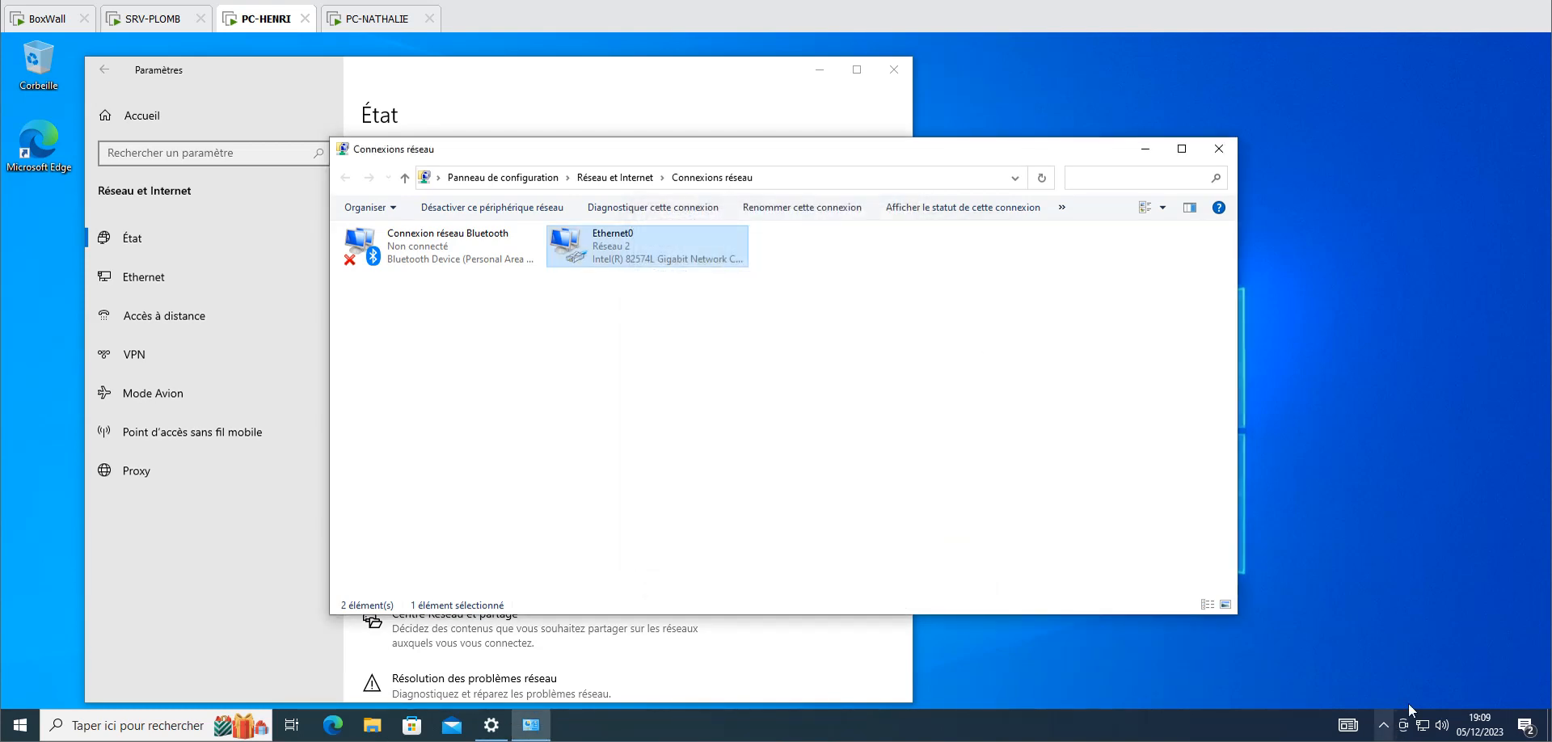
Close PC-HENRI's network windows and open the properties of Ce PC from File Explorer
{"action": "left_click", "coordinate": [1219, 149]}
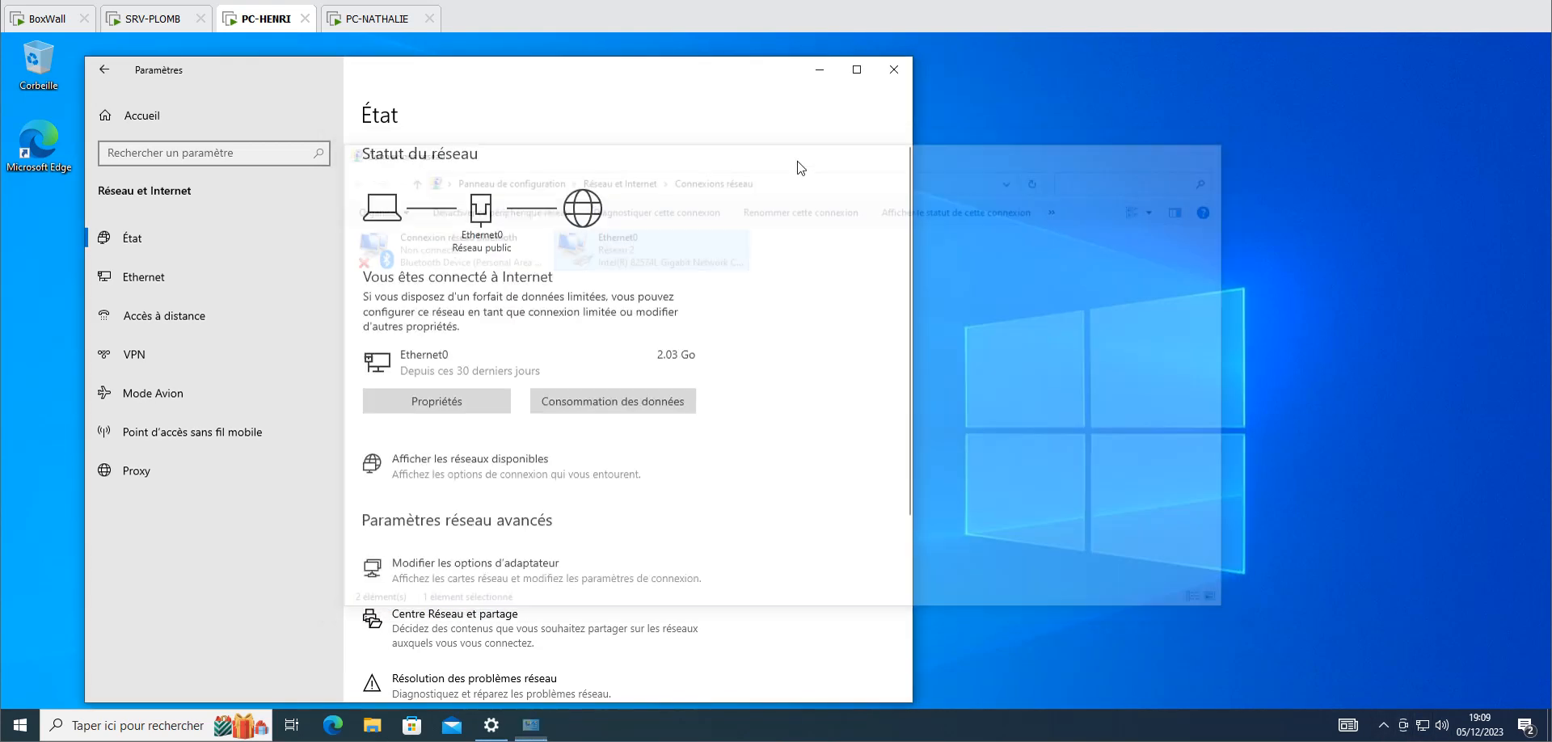
{"action": "left_click", "coordinate": [894, 69]}
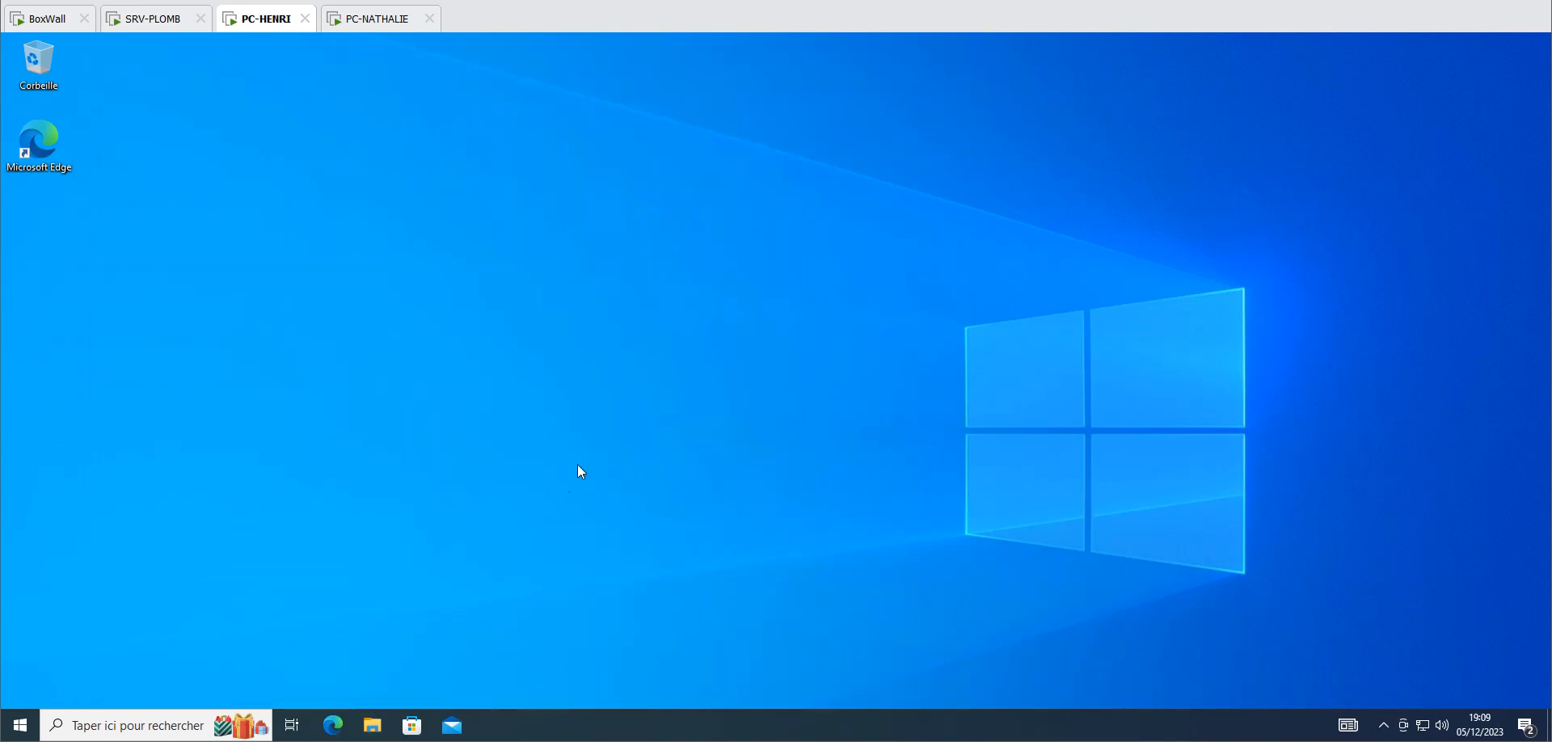
{"action": "key", "text": "super+e"}
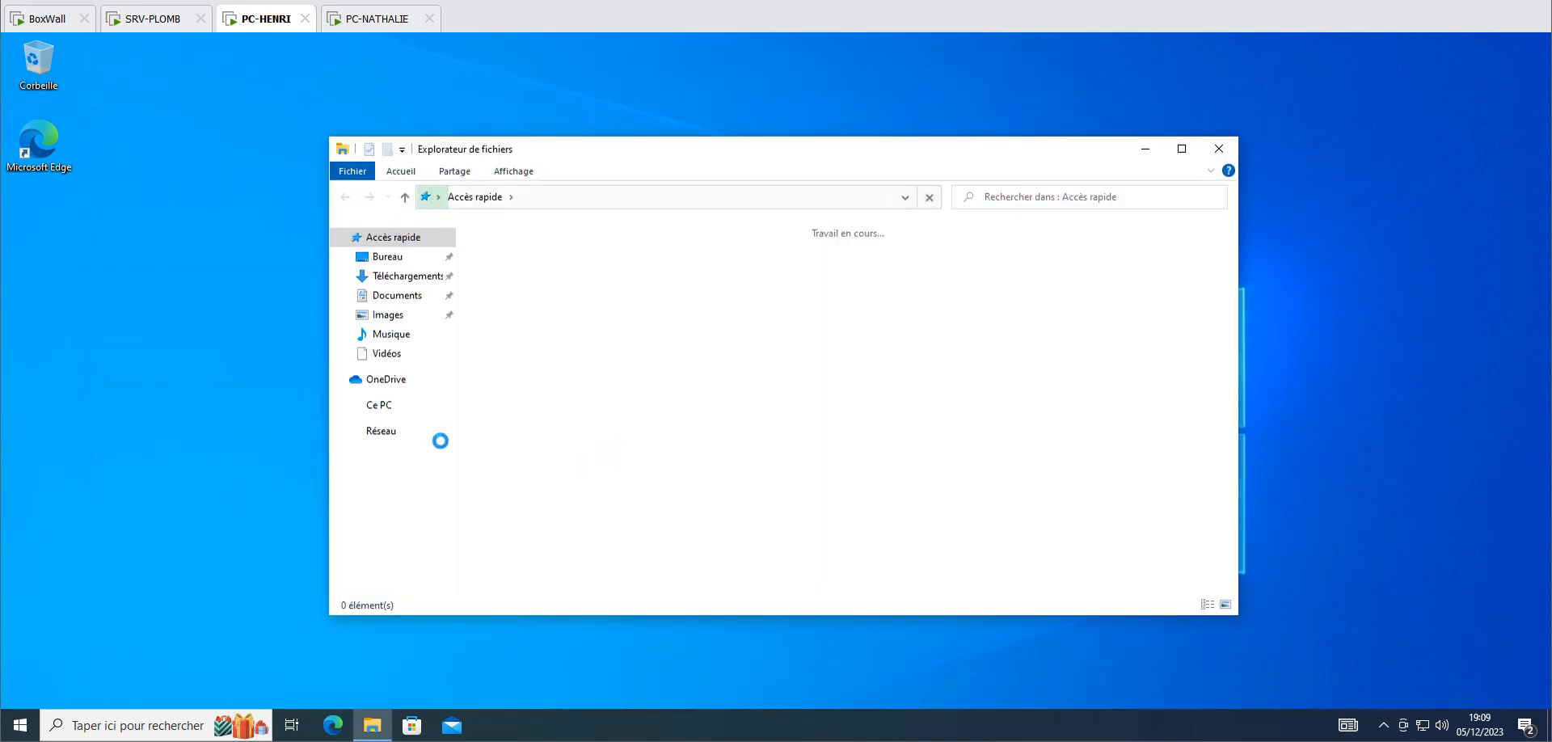
{"action": "right_click", "coordinate": [375, 406]}
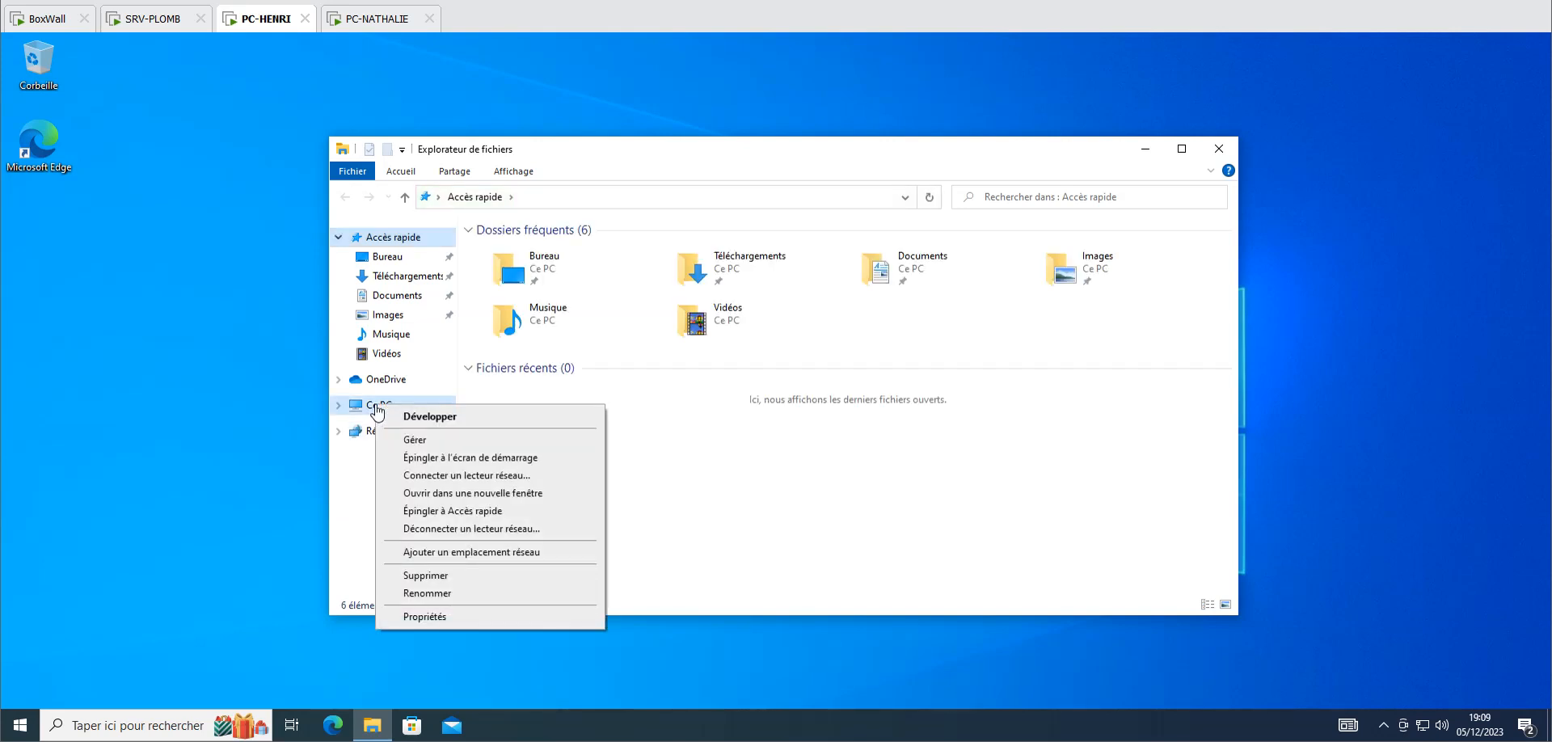
{"action": "left_click", "coordinate": [426, 617]}
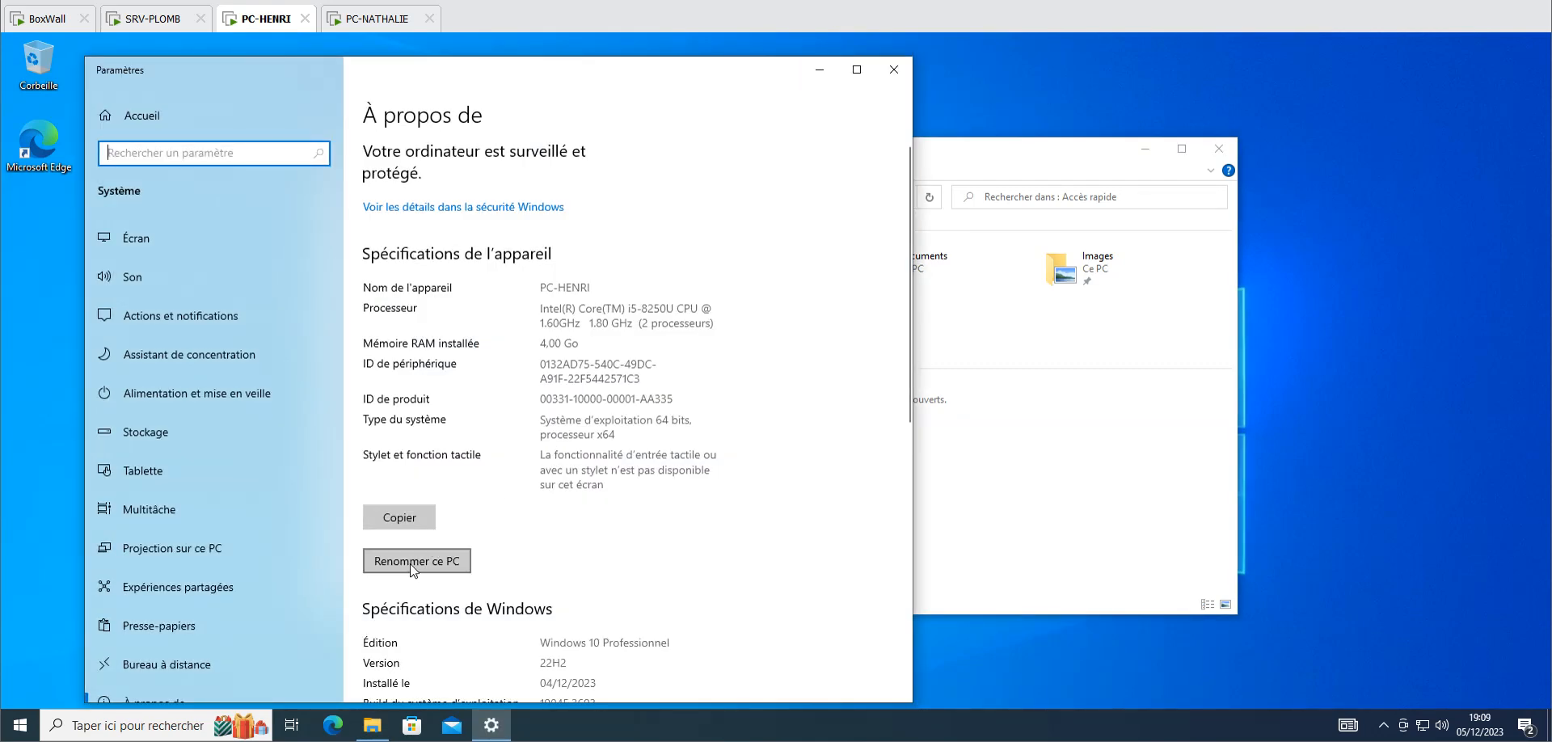
View PC-HENRI's renaming dialog without entering a new name, and close the settings and File Explorer windows
{"action": "left_click", "coordinate": [410, 564]}
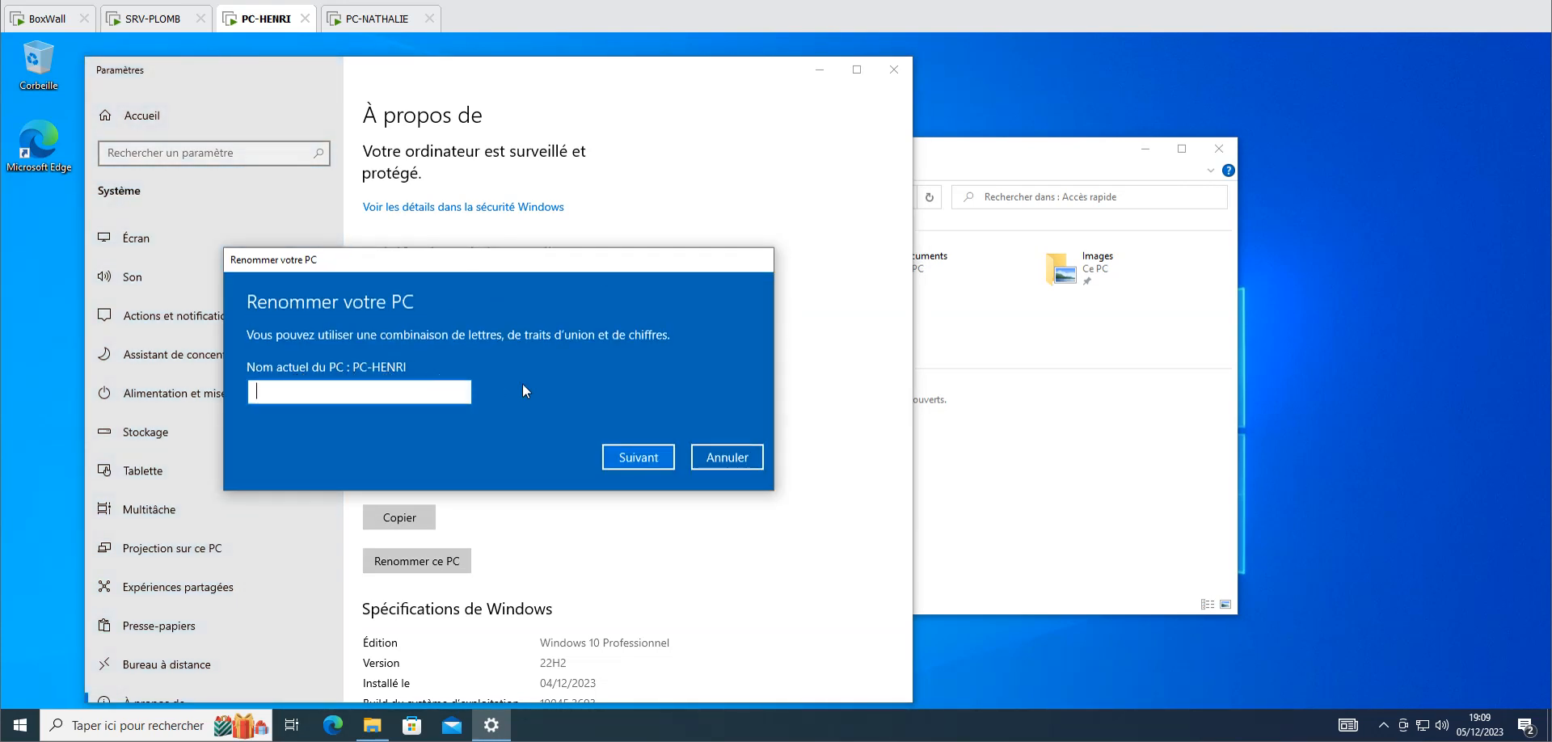
{"action": "left_click", "coordinate": [717, 458]}
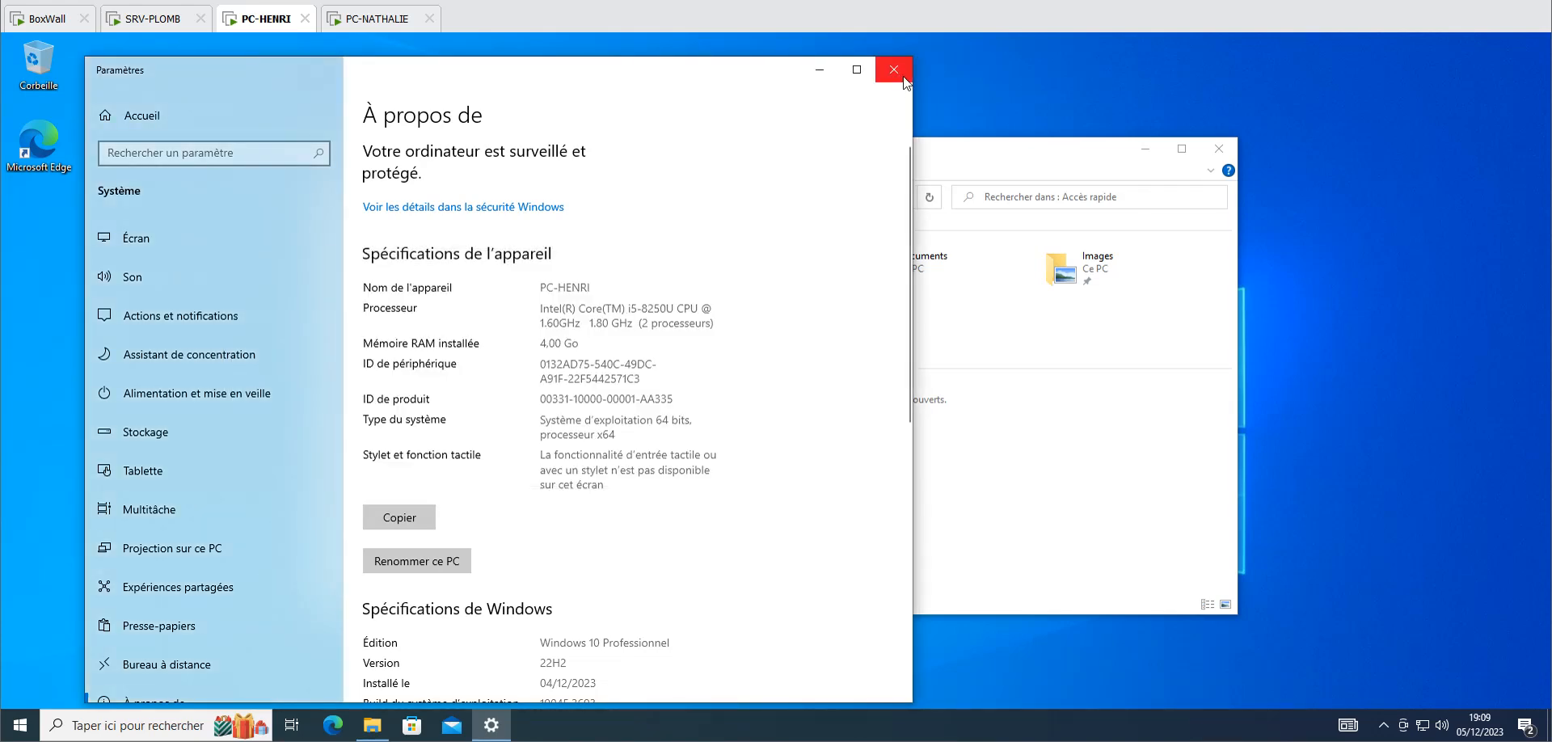
{"action": "left_click", "coordinate": [894, 71]}
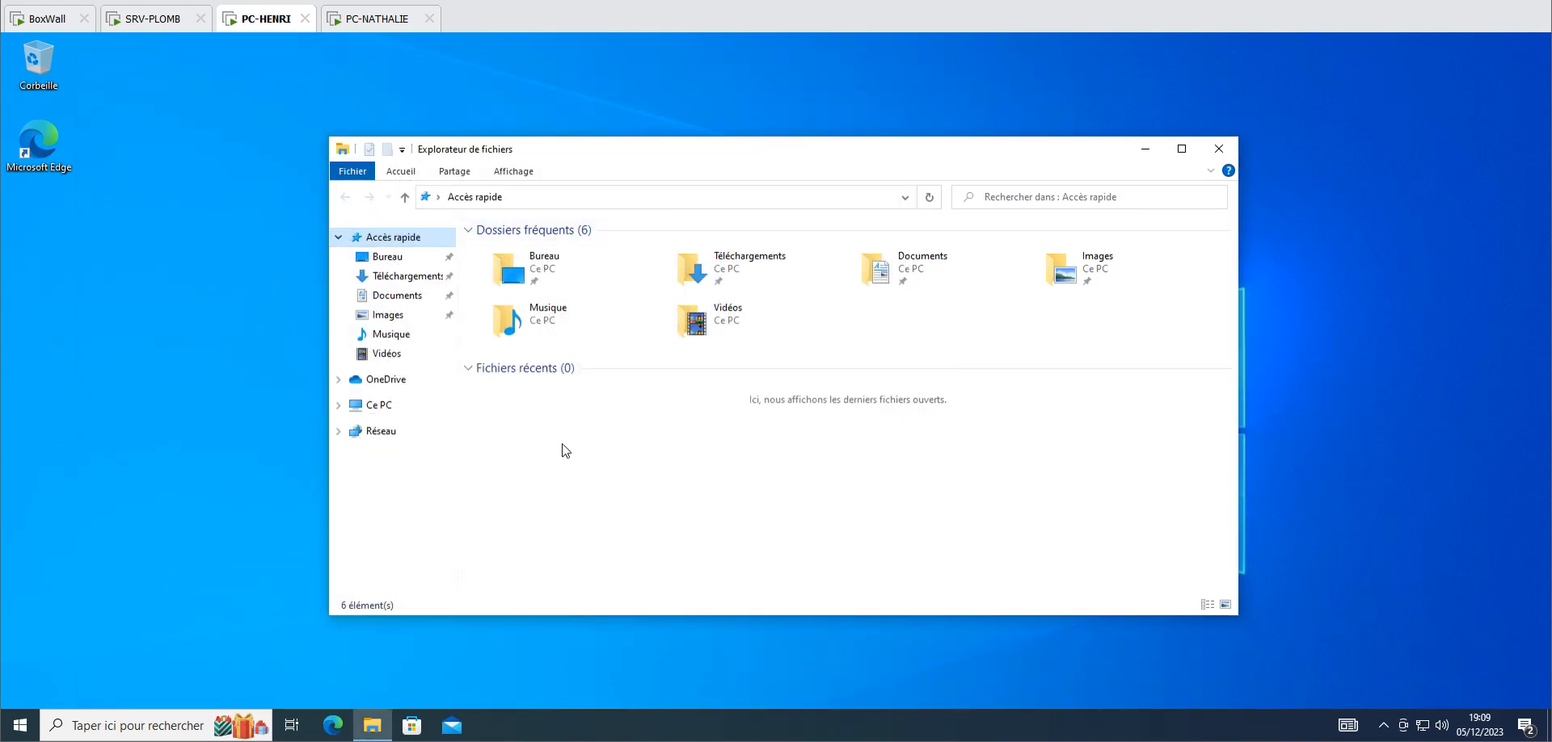
{"action": "left_click", "coordinate": [1218, 151]}
Switch to the PC-NATHALIE machine and open the Ethernet0 adapter's properties from the advanced network settings
{"action": "left_click", "coordinate": [367, 24]}
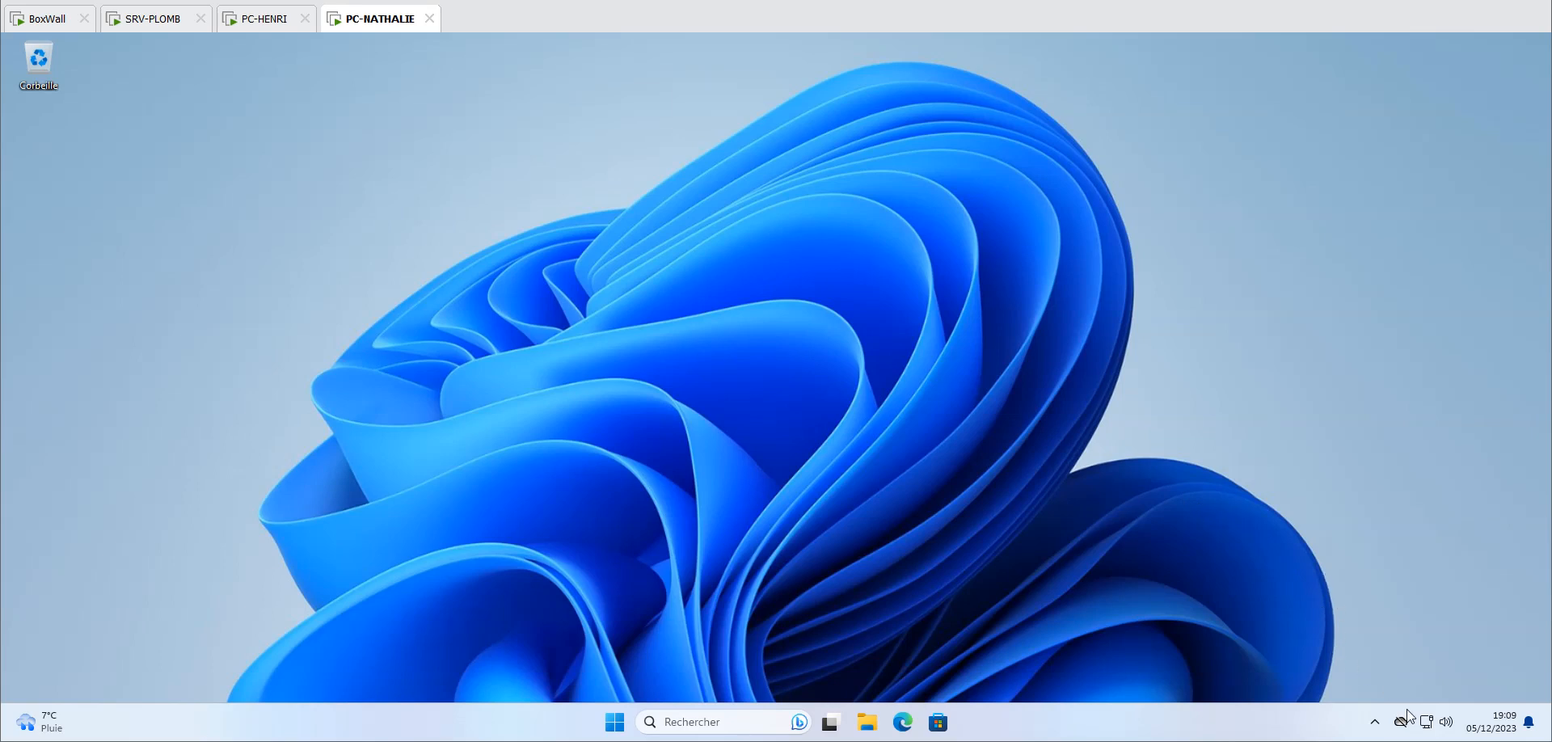
{"action": "right_click", "coordinate": [1432, 722]}
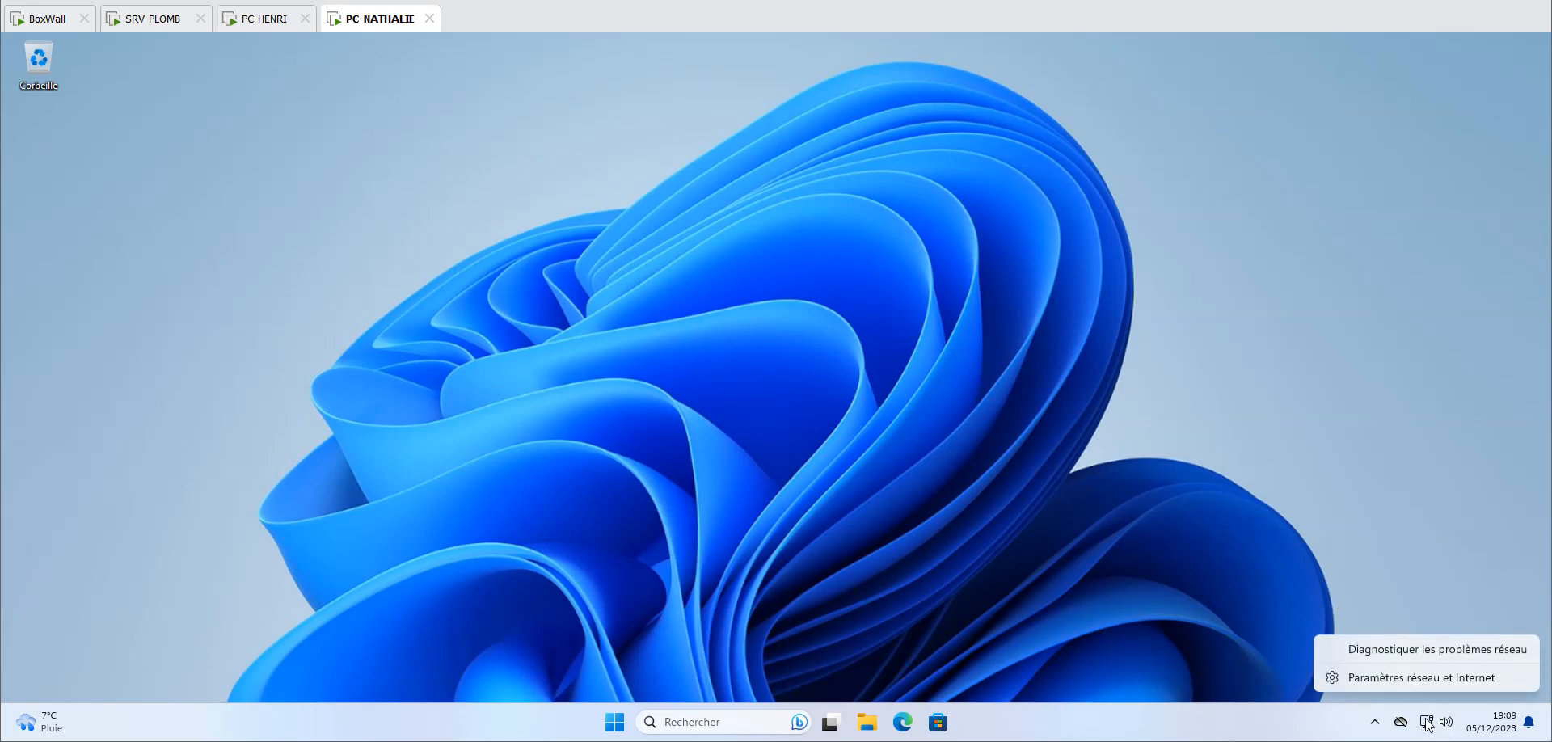
{"action": "left_click", "coordinate": [1433, 681]}
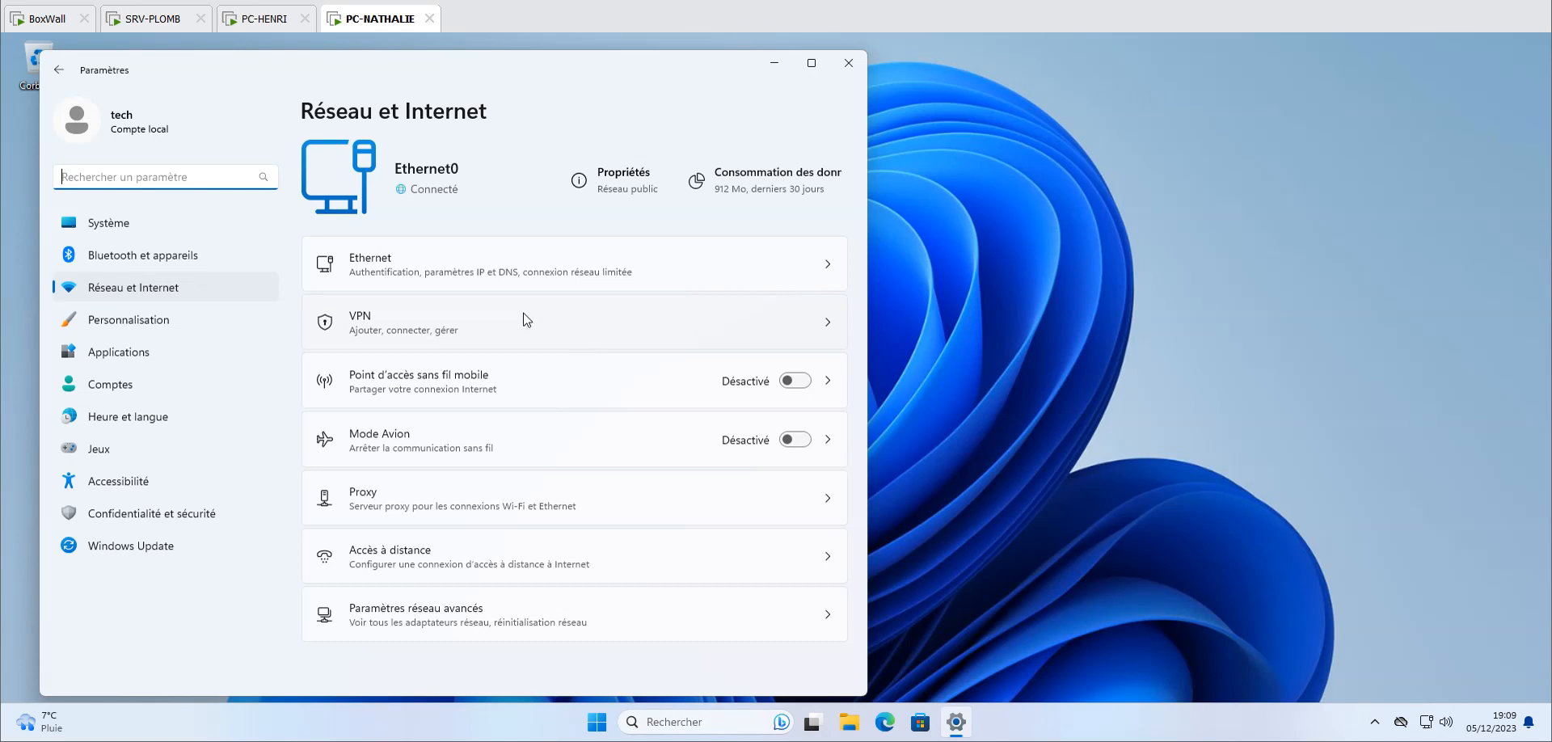
{"action": "left_click", "coordinate": [484, 614]}
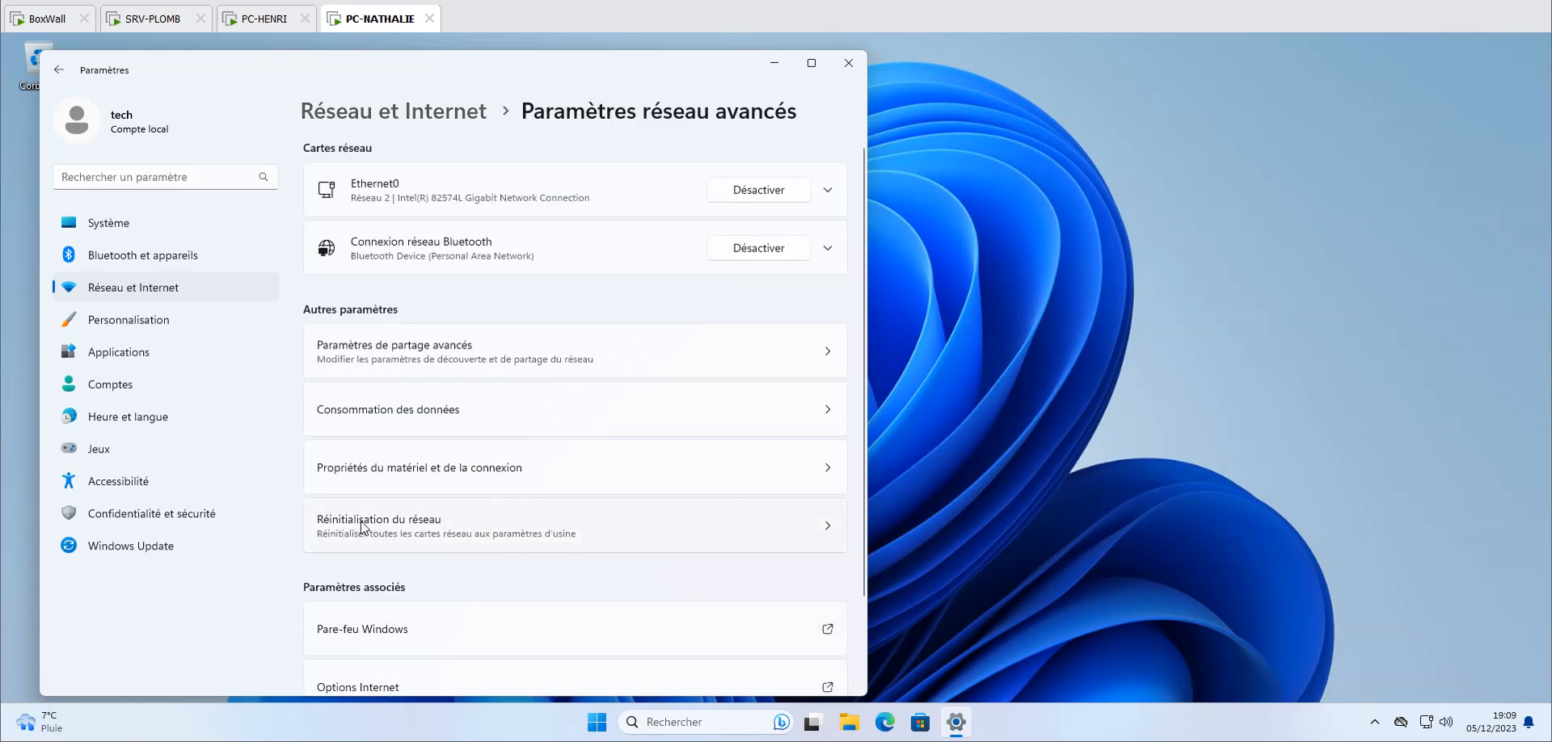
{"action": "left_click", "coordinate": [828, 192]}
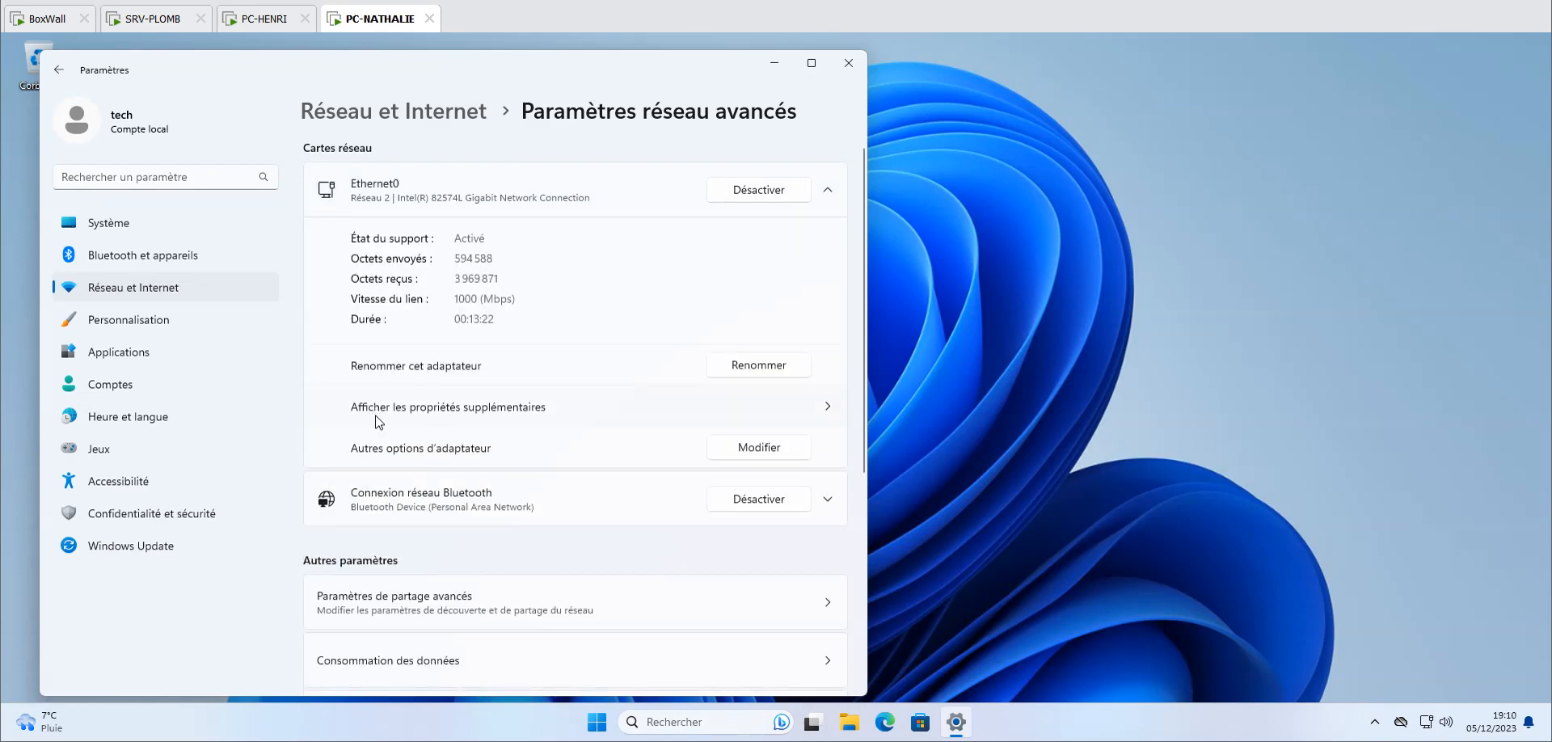
{"action": "left_click", "coordinate": [770, 448]}
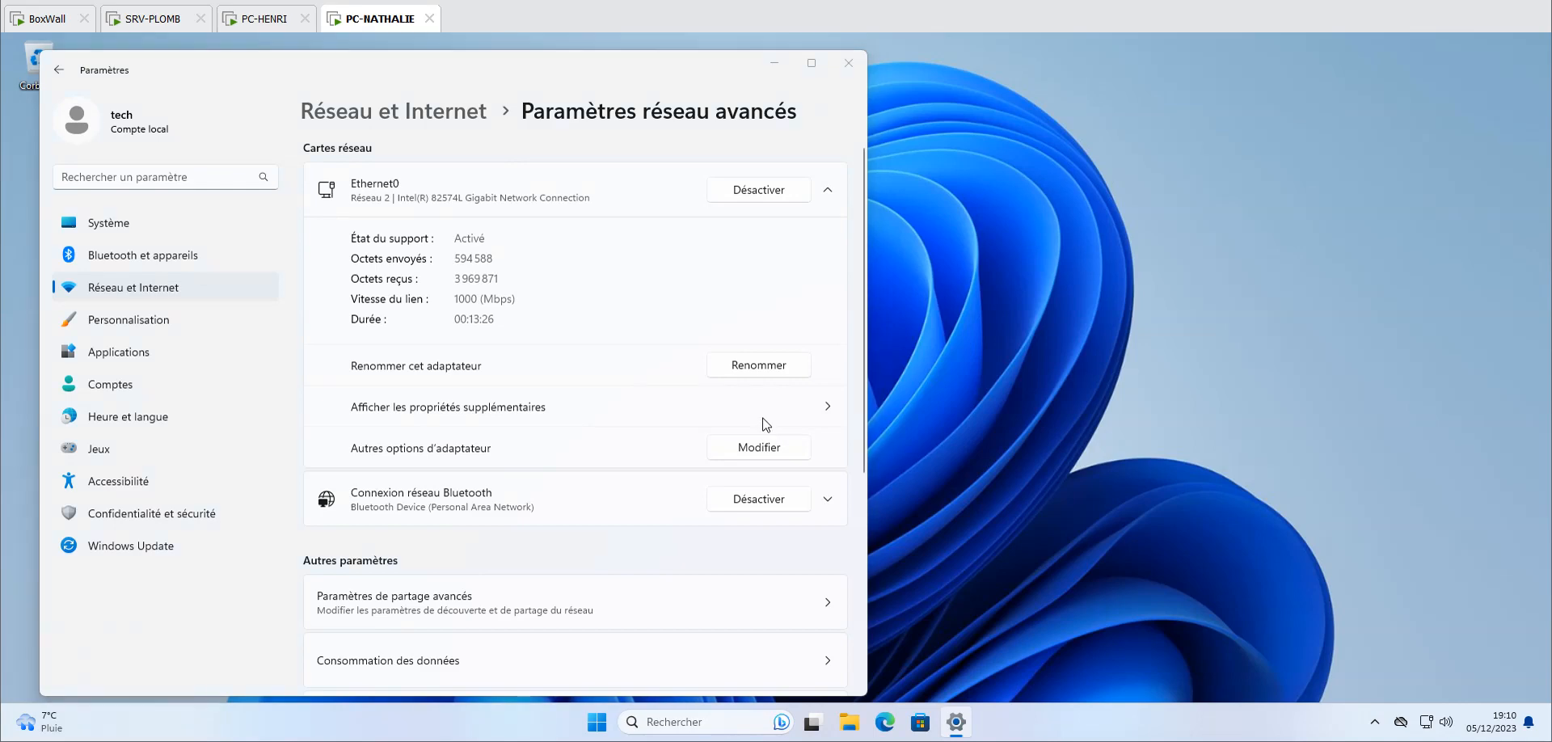
{"action": "left_click_drag", "start_coordinate": [257, 83], "coordinate": [653, 165]}
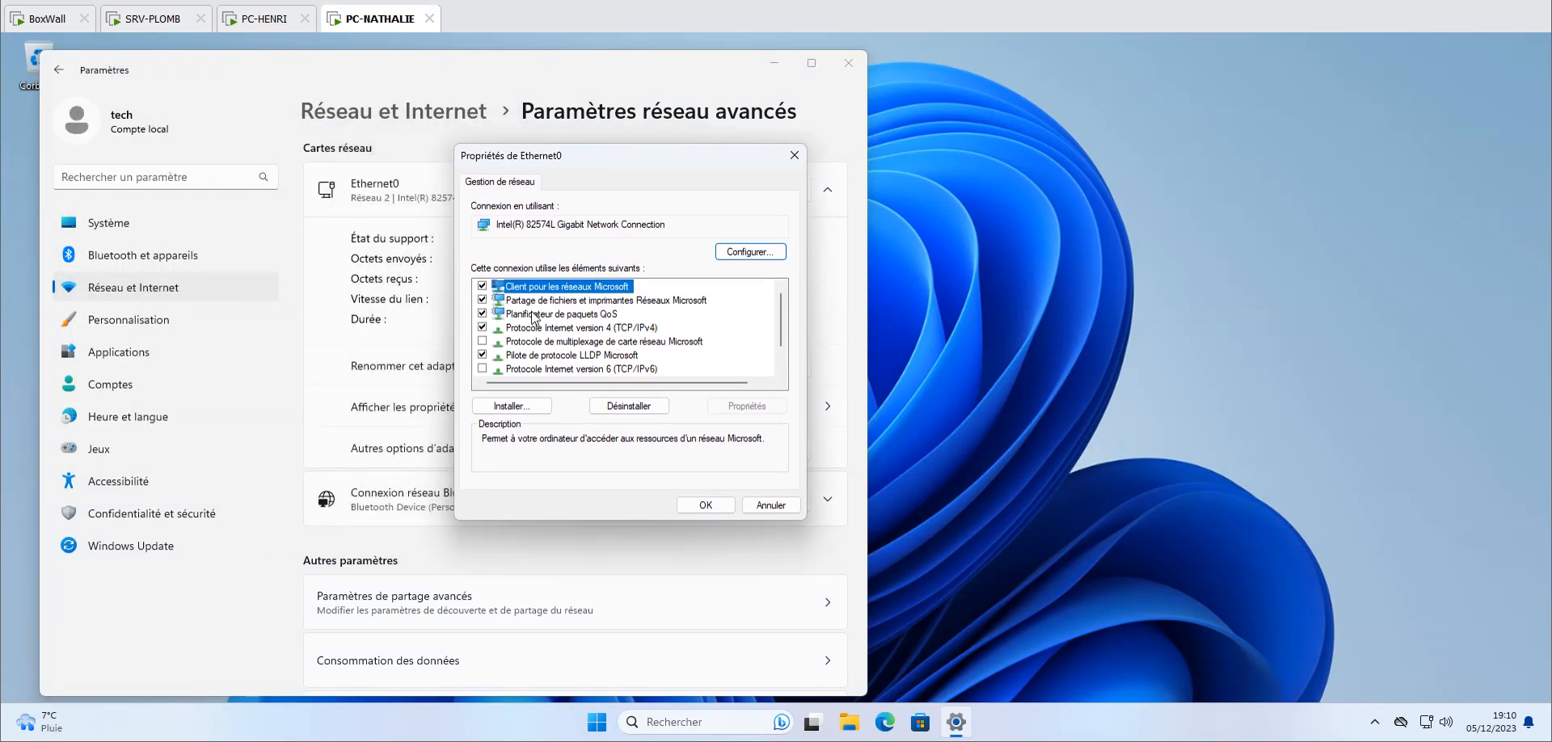
Review the IPv4 addressing of PC-NATHALIE's Ethernet0 adapter, and close the property dialogs and the settings
{"action": "double_click", "coordinate": [565, 331]}
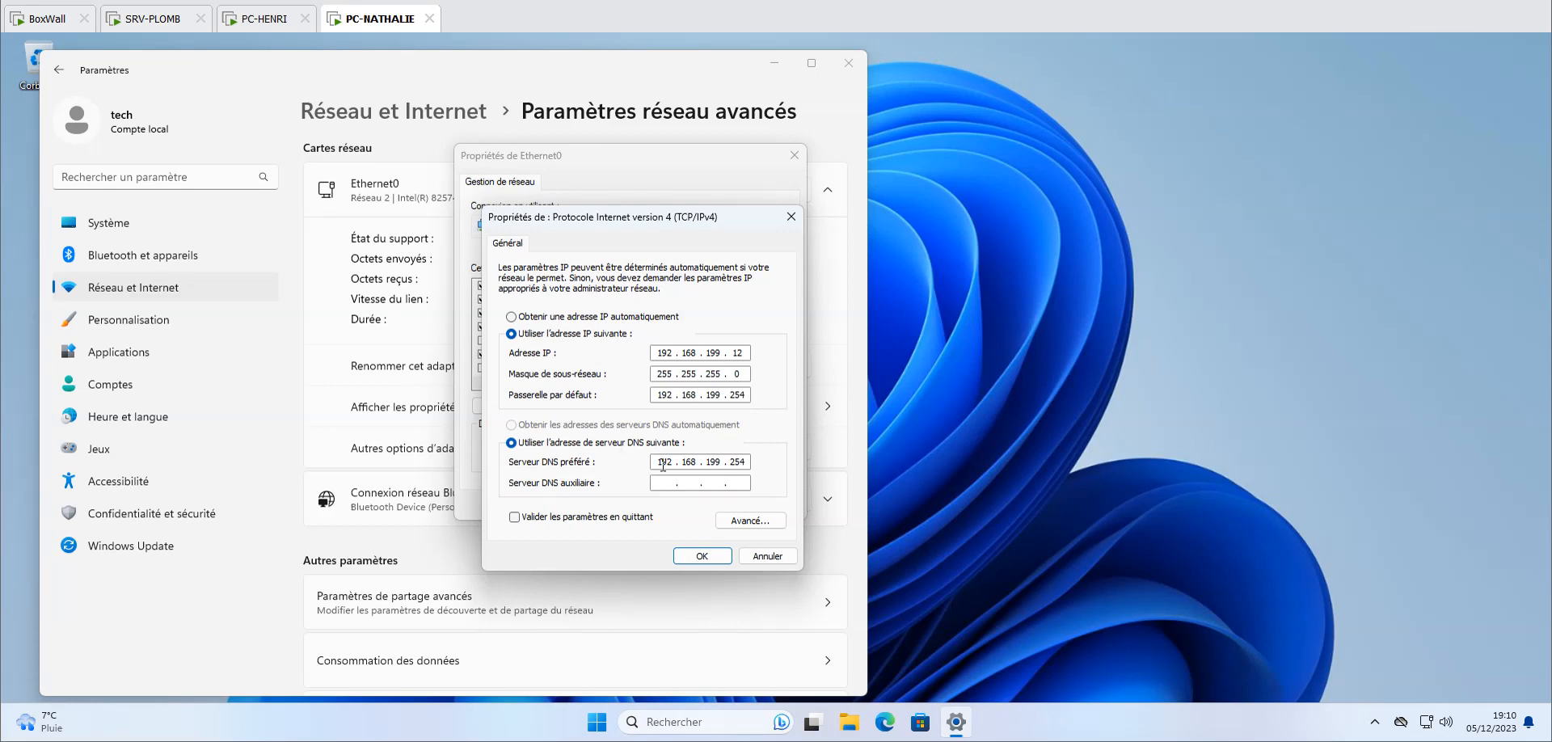
{"action": "left_click", "coordinate": [704, 556]}
{"action": "left_click", "coordinate": [705, 511]}
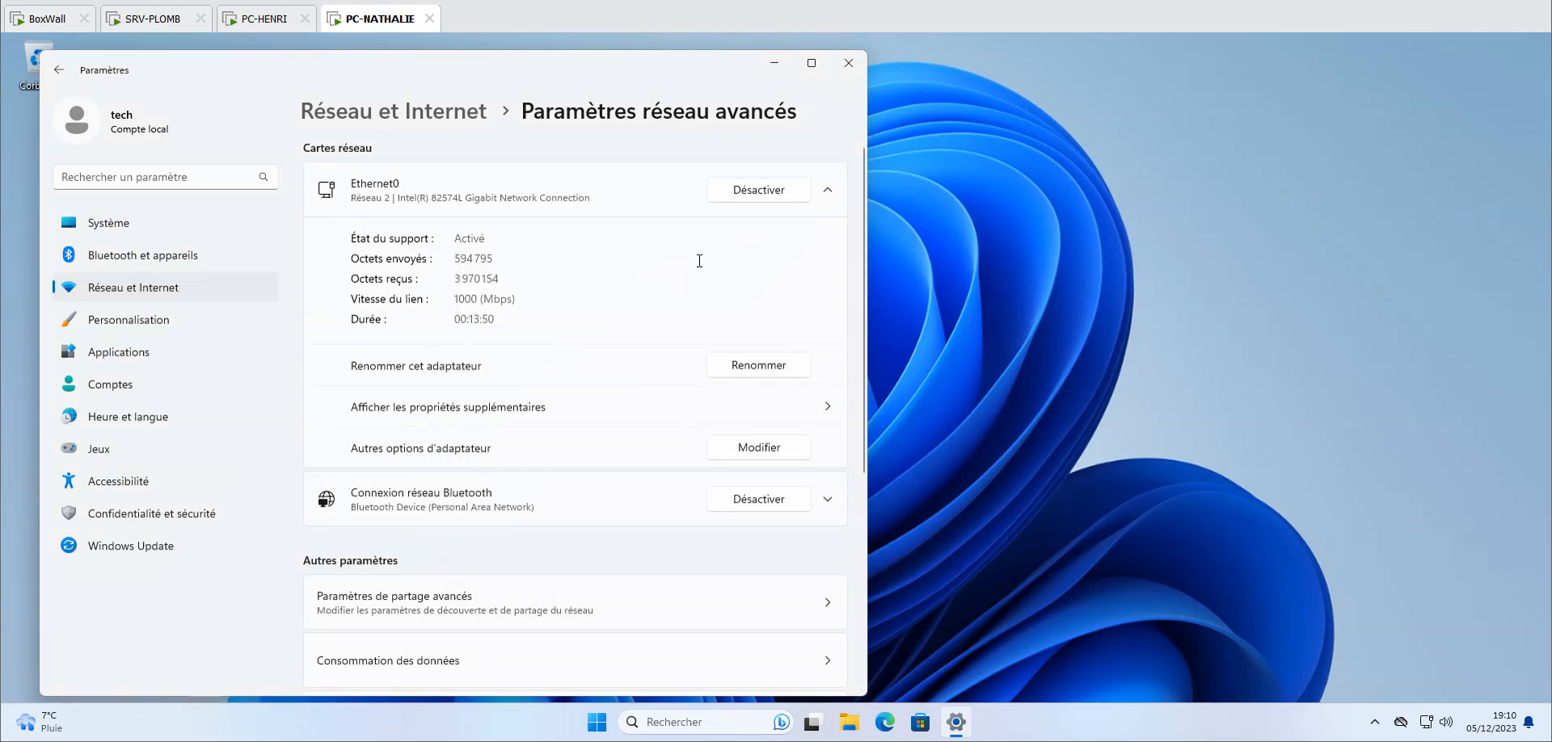
{"action": "left_click", "coordinate": [843, 73]}
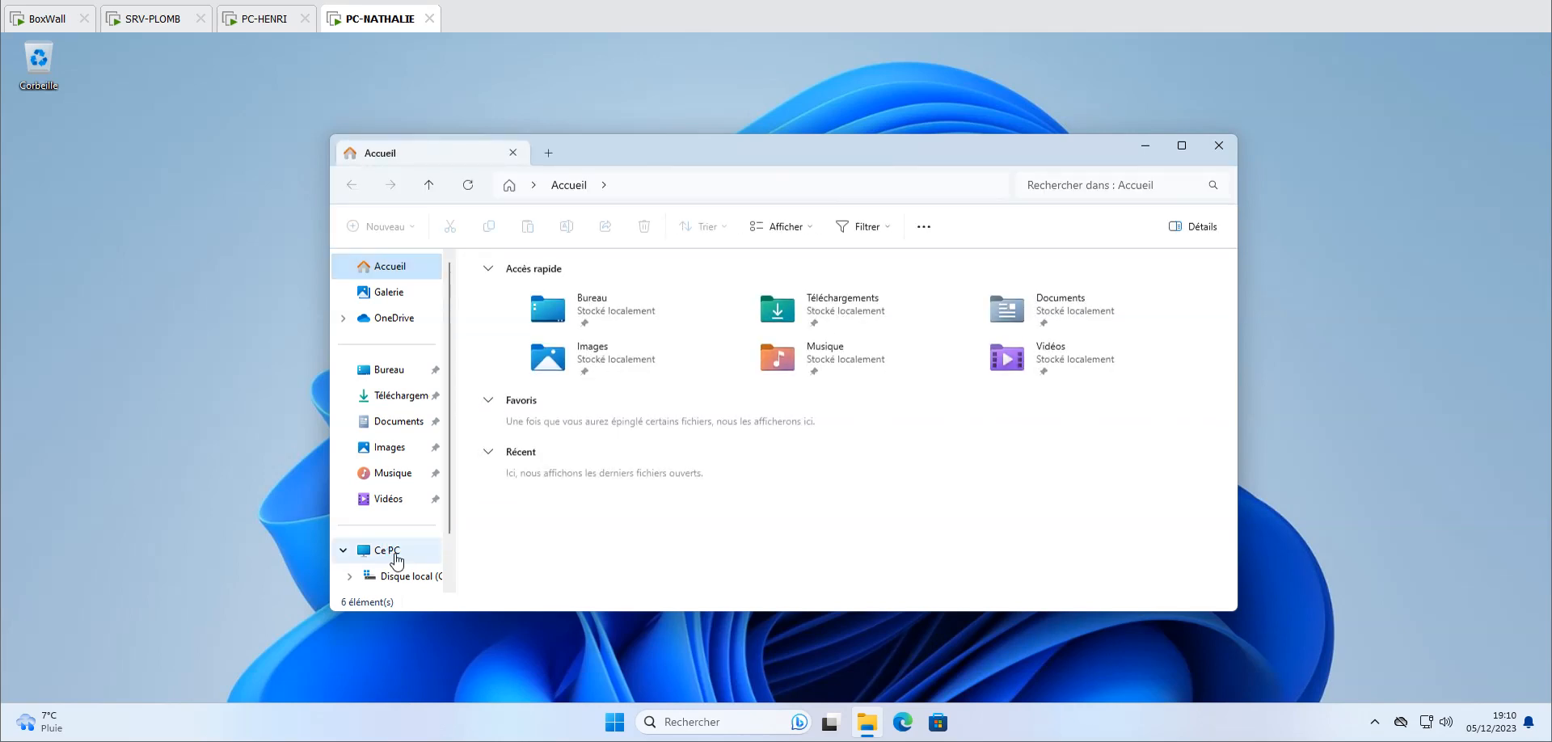
View PC-NATHALIE's system information and renaming dialog without entering a new name, and close the open windows
{"action": "right_click", "coordinate": [396, 557]}
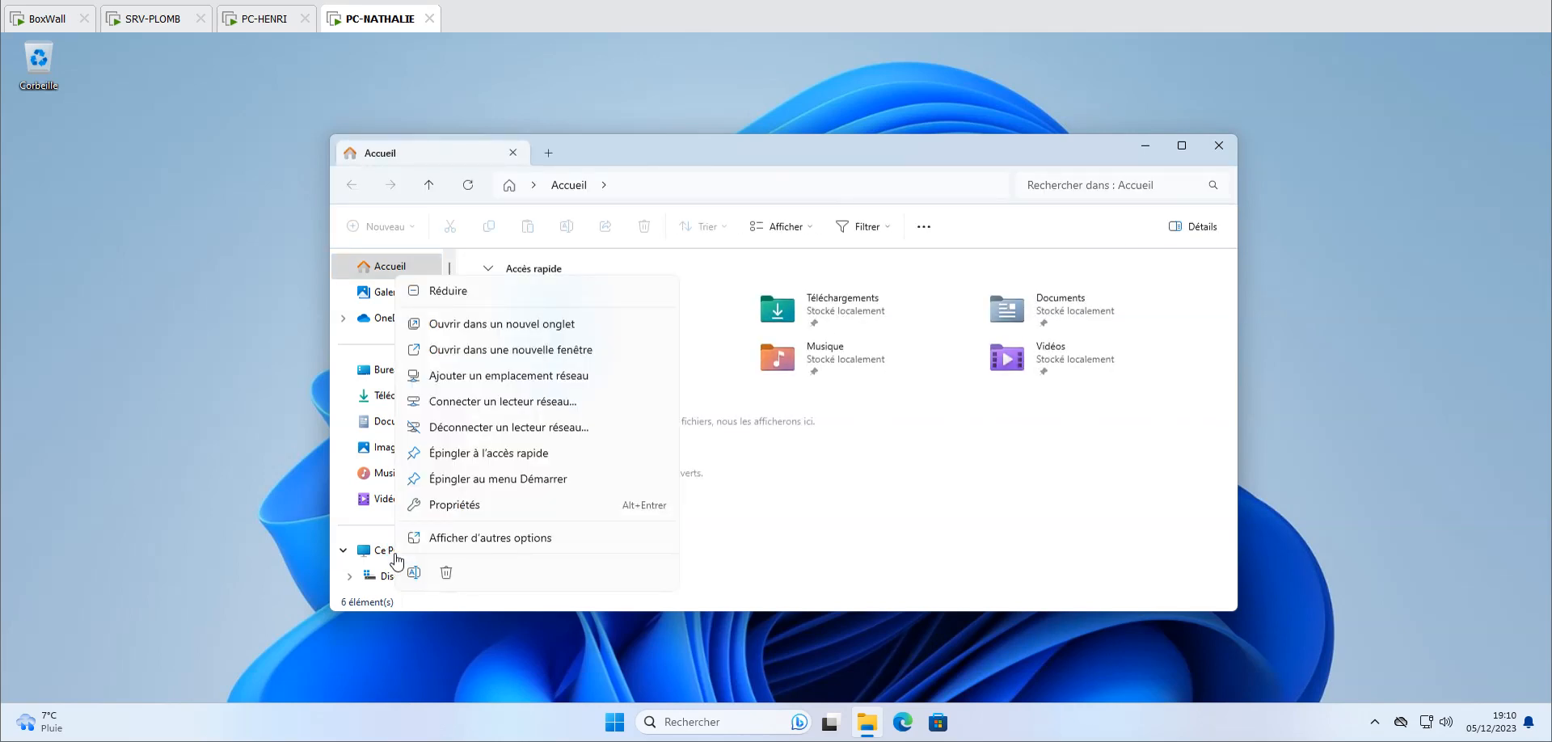
{"action": "left_click", "coordinate": [460, 508]}
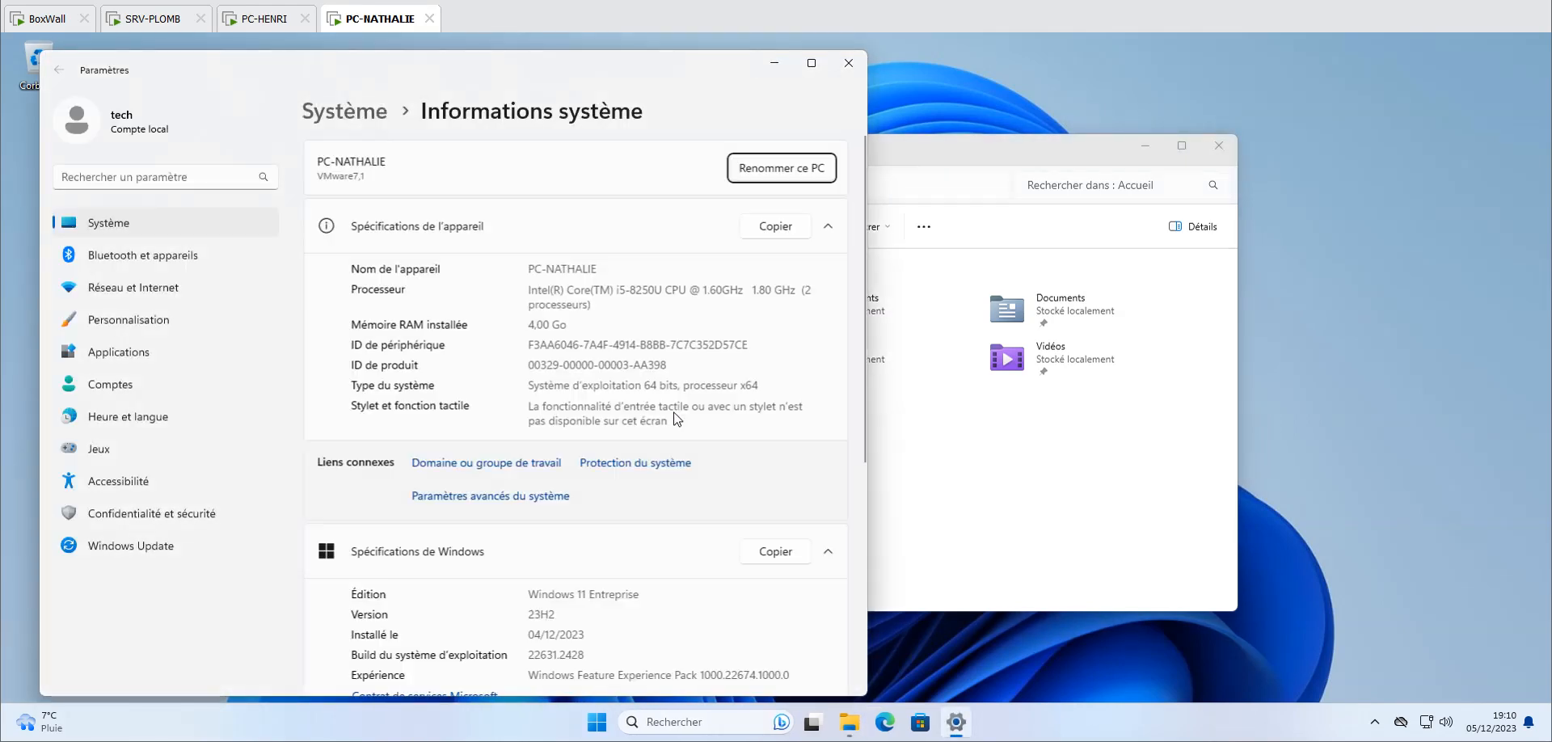
{"action": "left_click", "coordinate": [798, 171]}
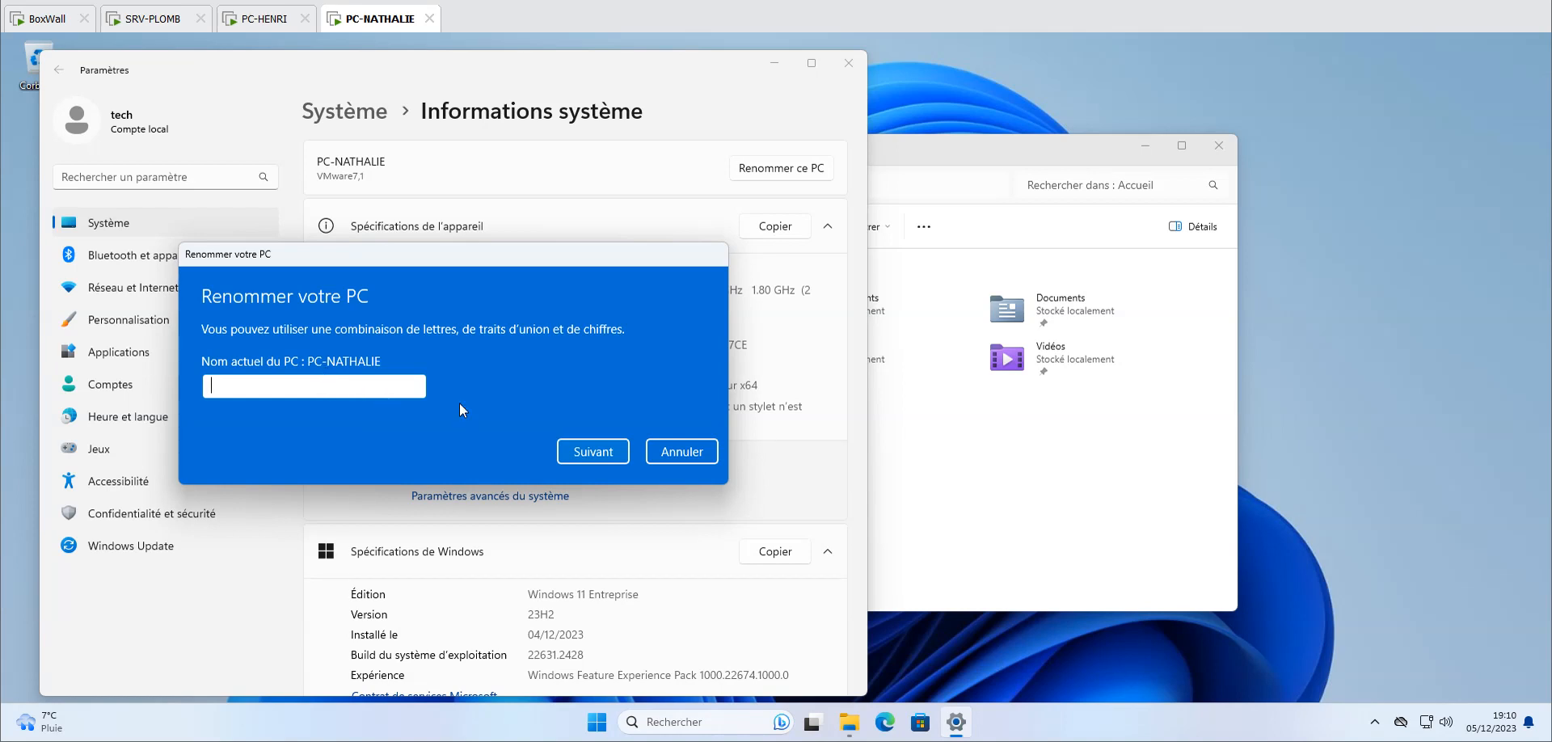
{"action": "left_click", "coordinate": [682, 451]}
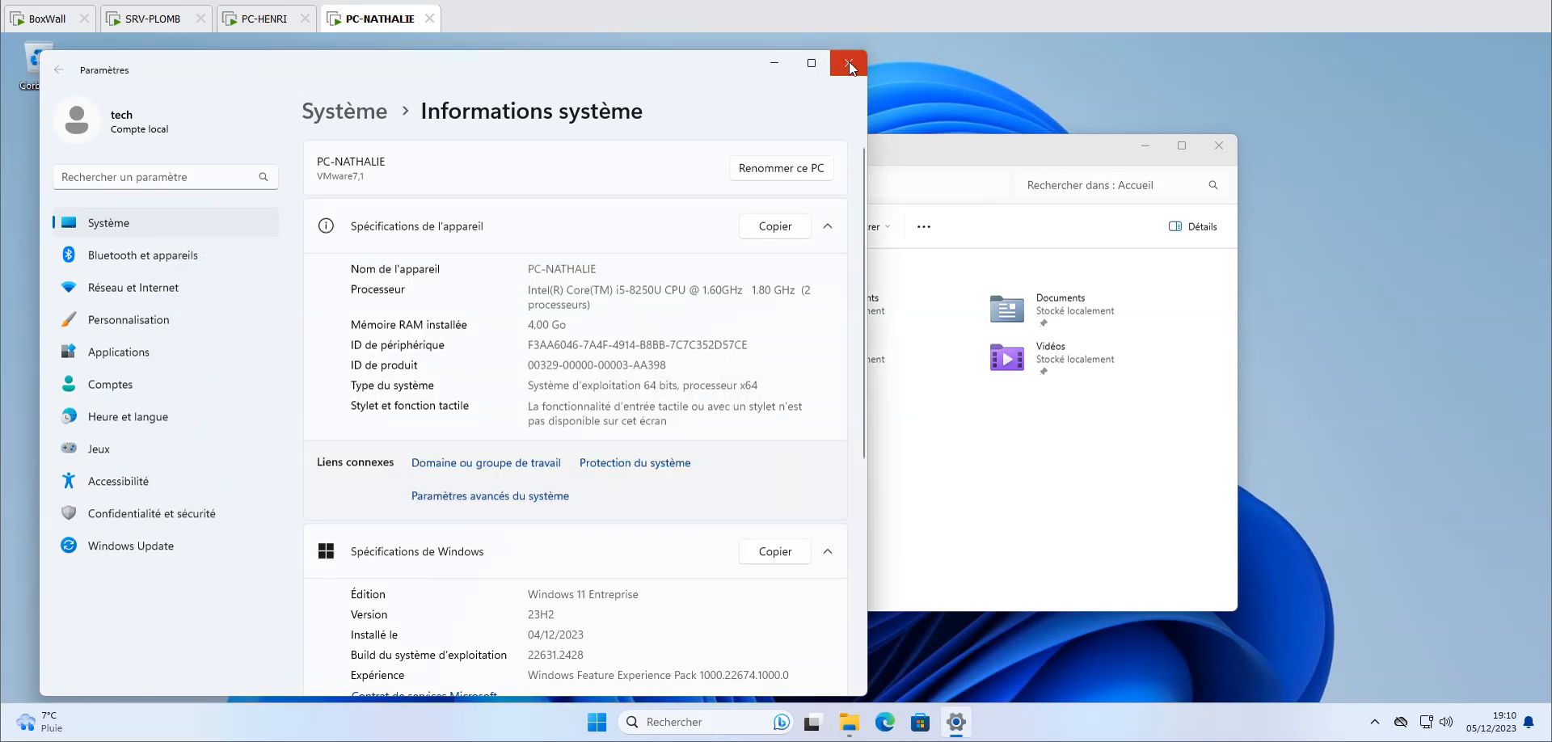
{"action": "left_click", "coordinate": [849, 62]}
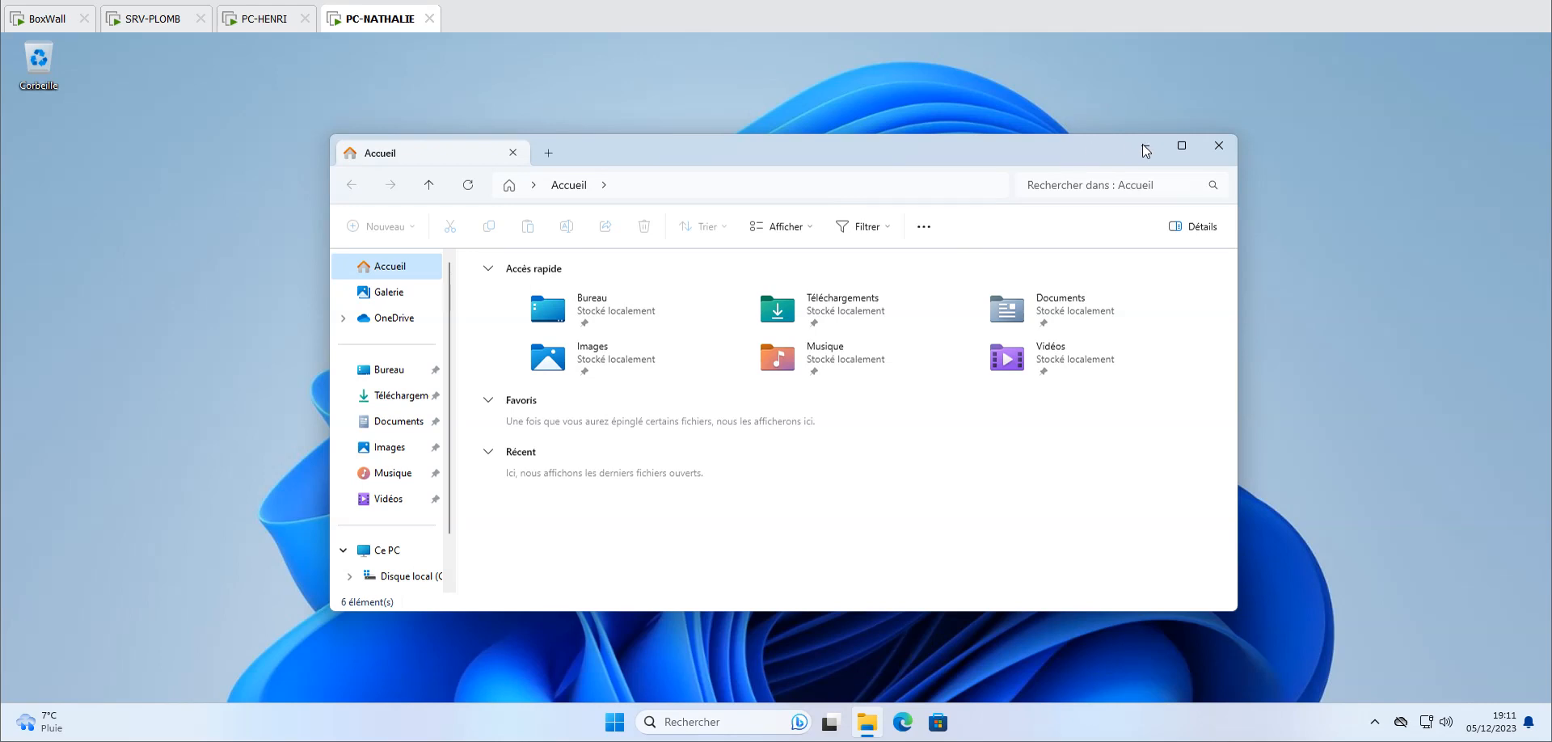
{"action": "left_click", "coordinate": [1219, 146]}
Set PC-NATHALIE's Ethernet network profile to Réseau privé in the network settings, and close them
{"action": "right_click", "coordinate": [1426, 721]}
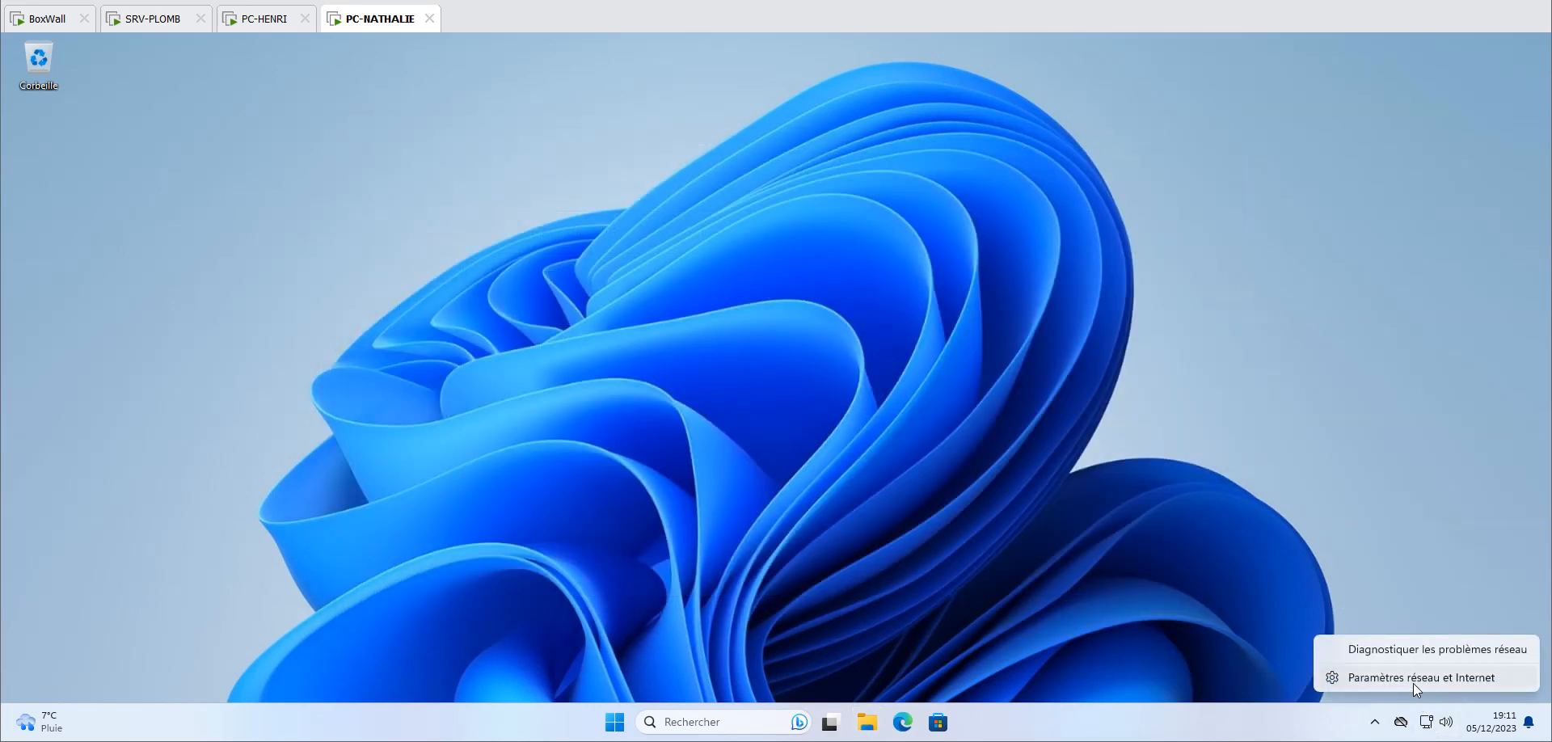
{"action": "left_click", "coordinate": [1413, 679]}
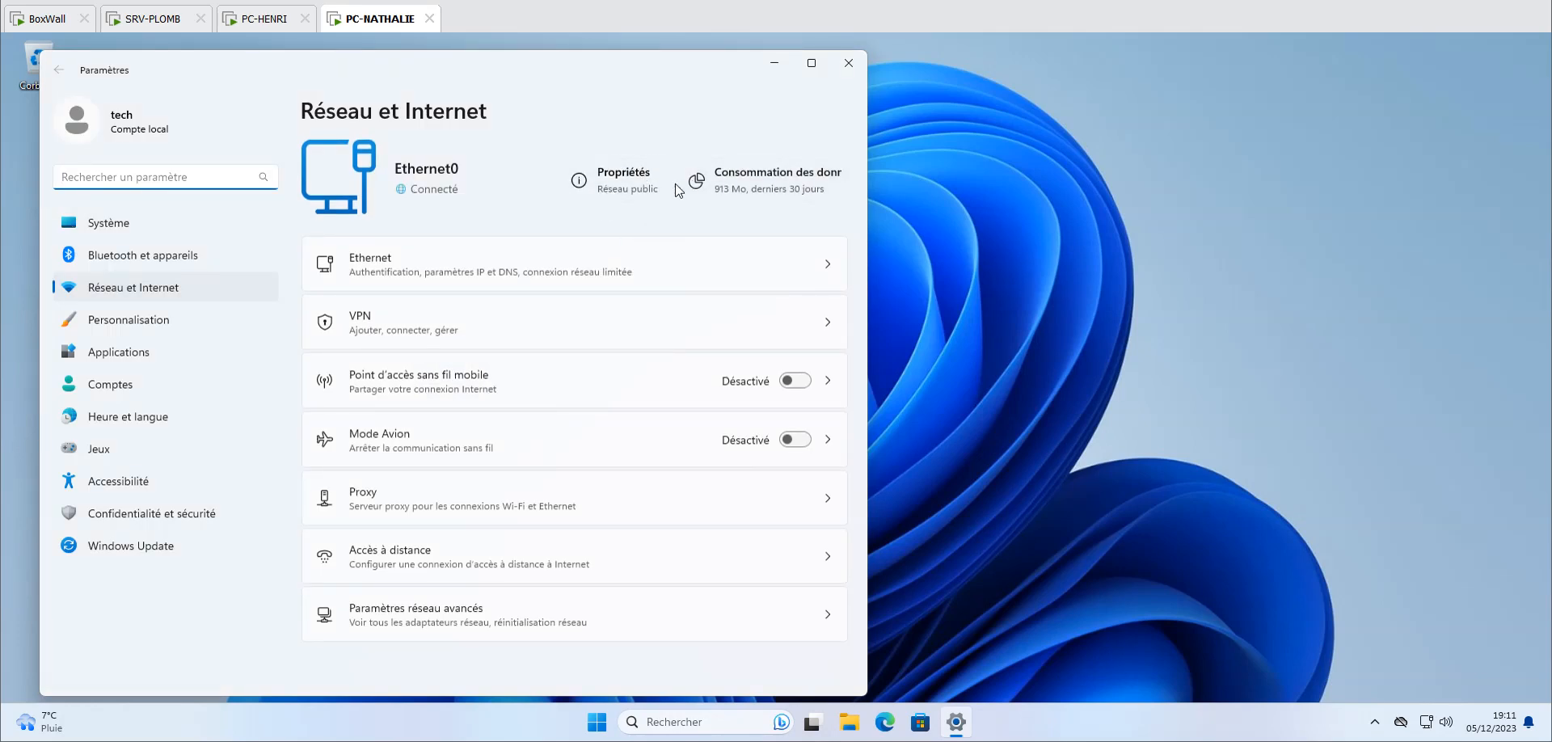
{"action": "left_click", "coordinate": [610, 189]}
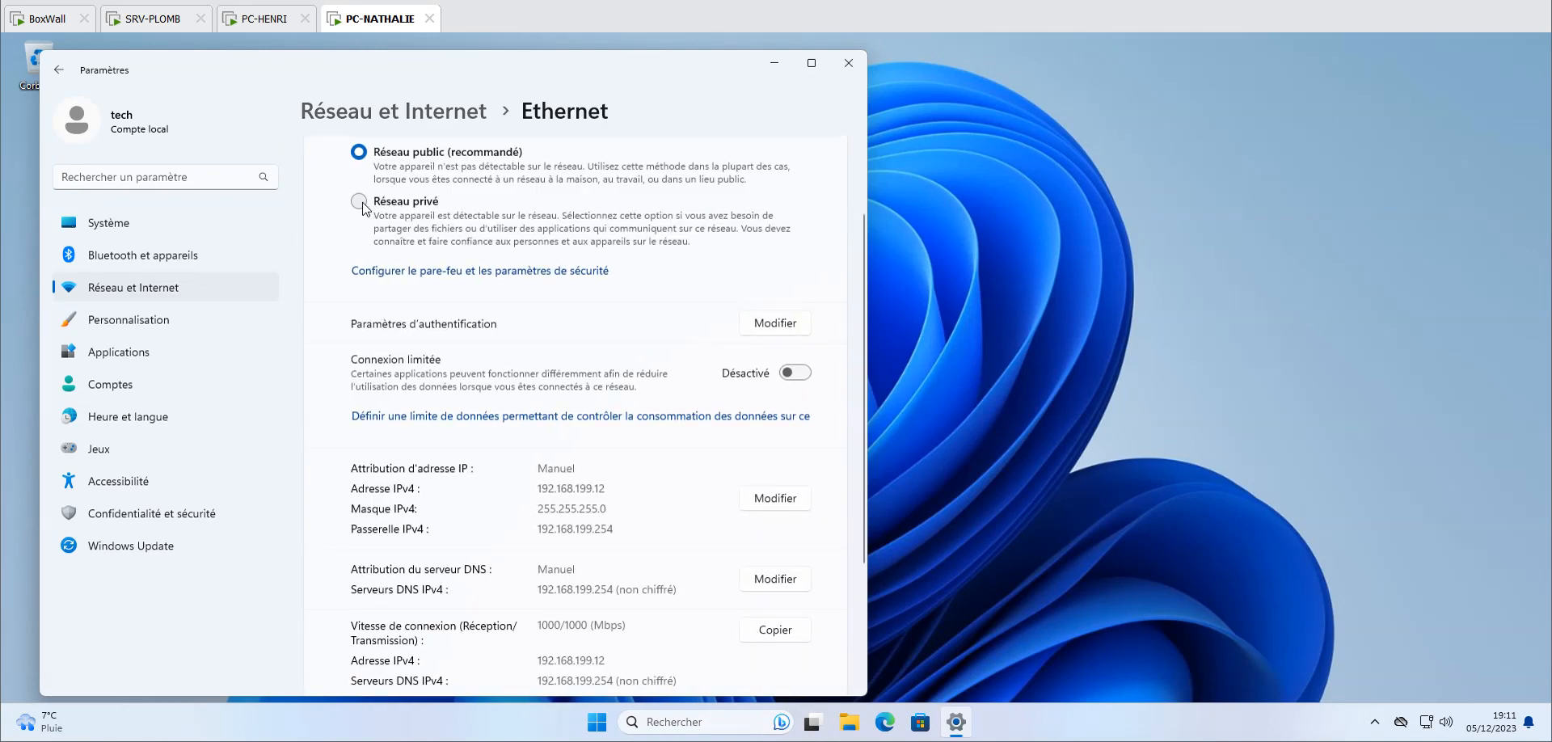
{"action": "left_click", "coordinate": [362, 207]}
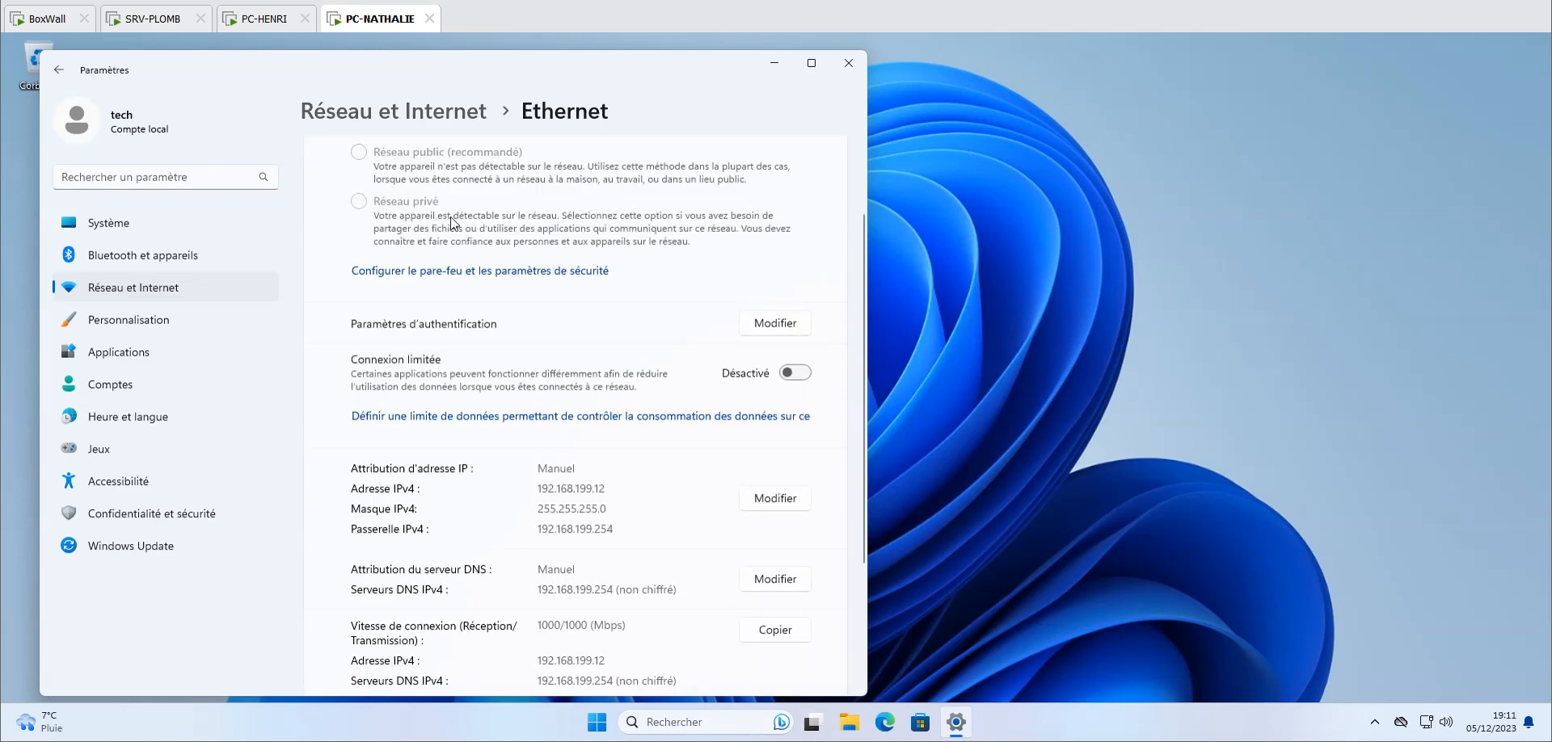
{"action": "left_click", "coordinate": [858, 72]}
Switch to the PC-HENRI machine and open its network and Internet settings at the Ethernet0 connection status
{"action": "left_click", "coordinate": [260, 23]}
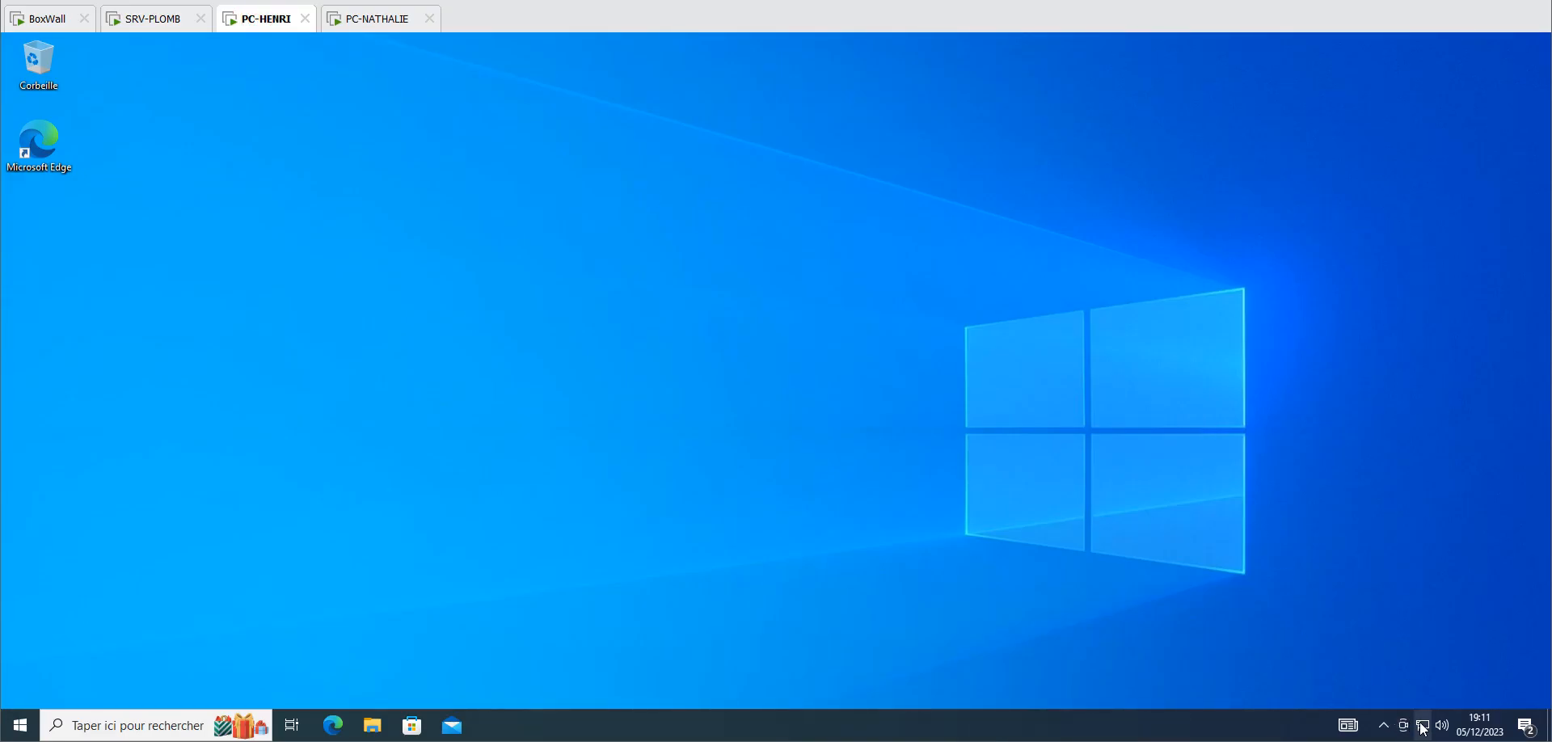
{"action": "right_click", "coordinate": [1423, 727]}
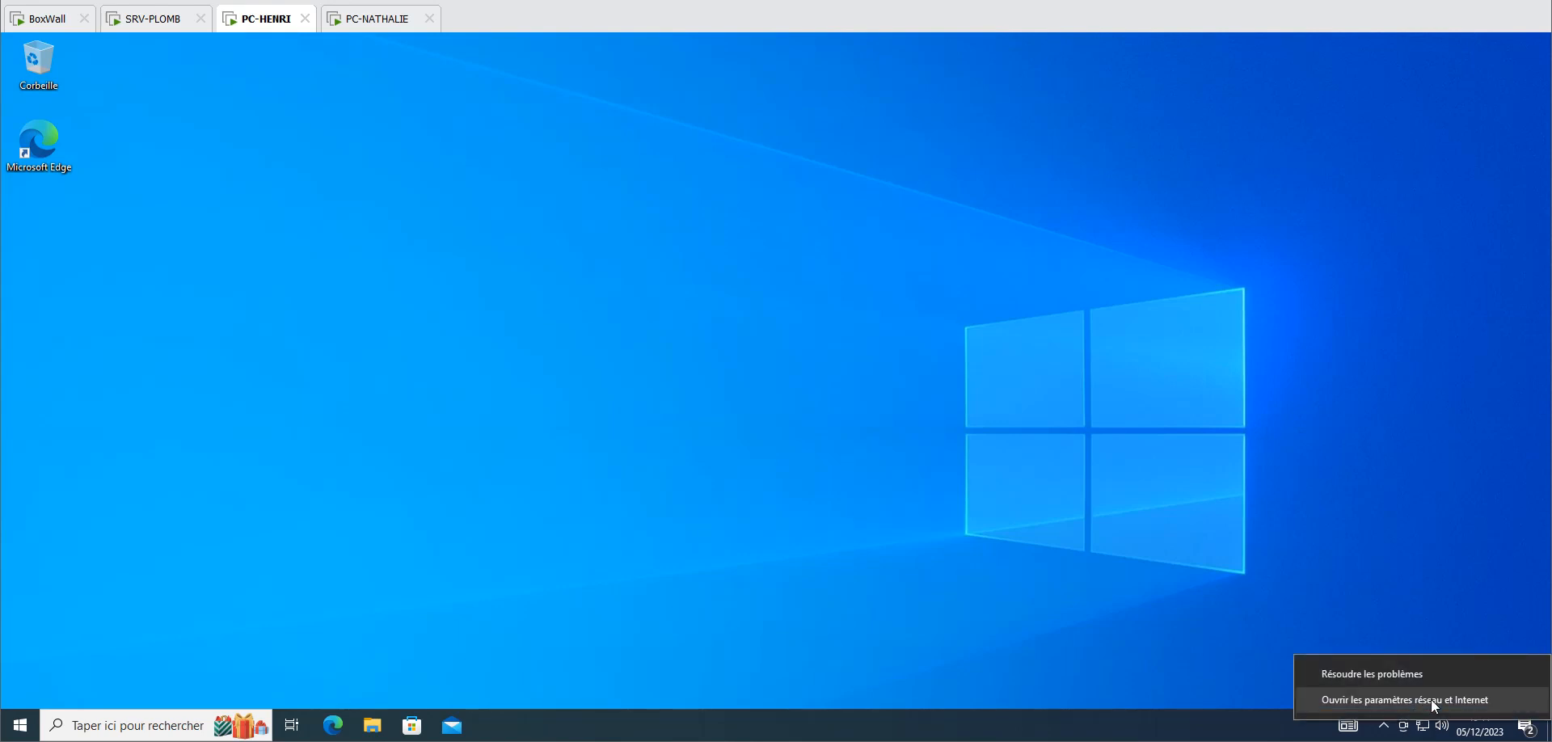
{"action": "left_click", "coordinate": [1431, 701]}
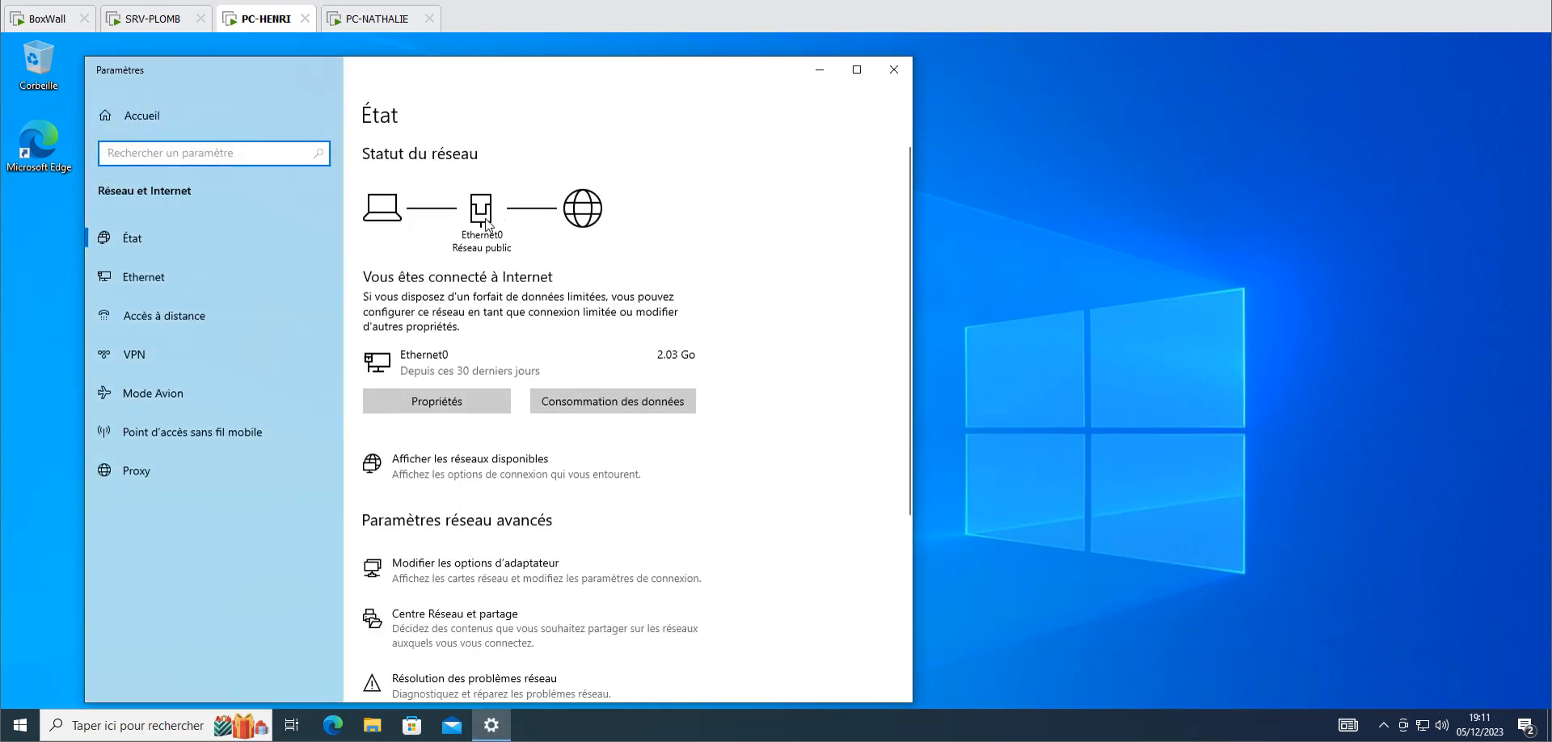
{"action": "left_click", "coordinate": [481, 221]}
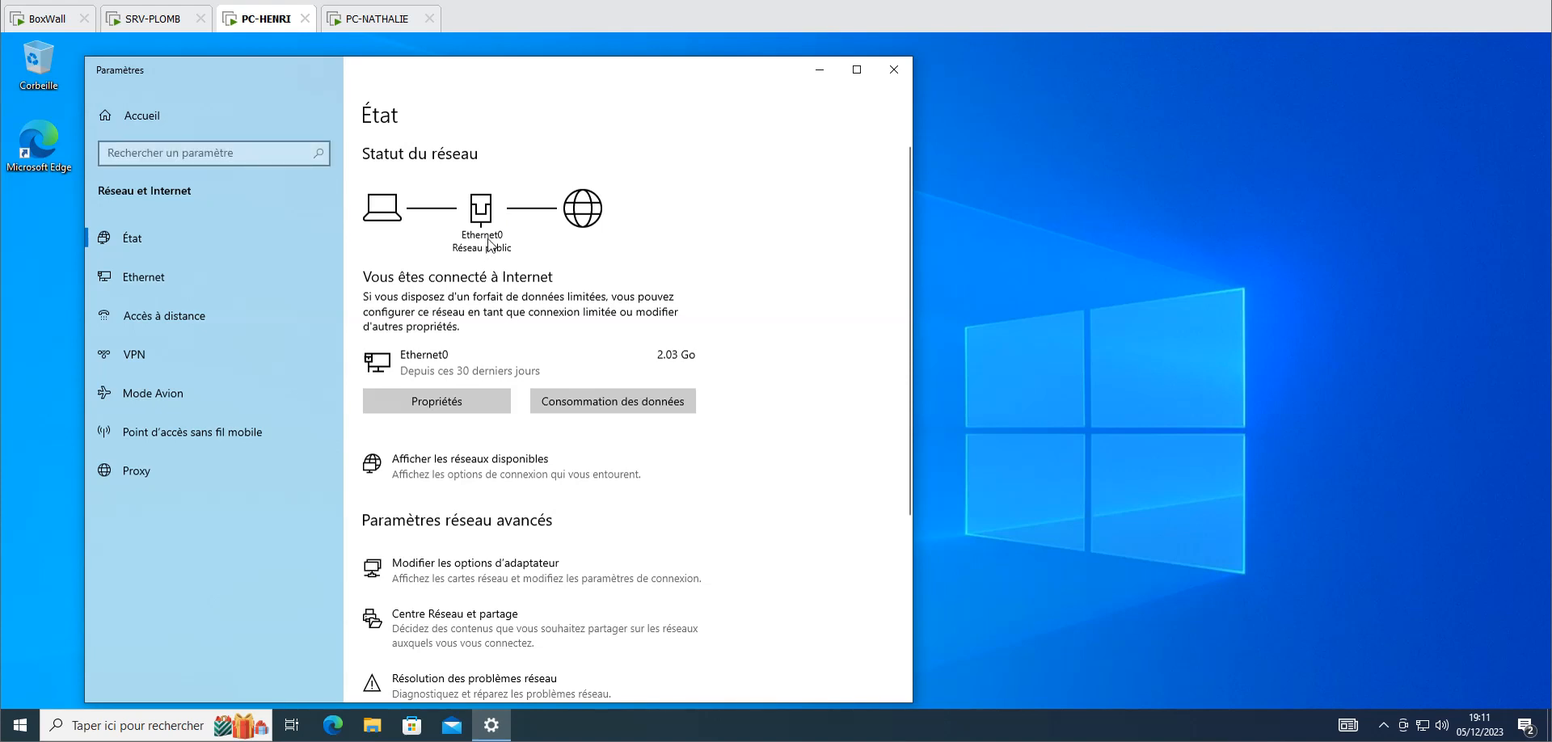